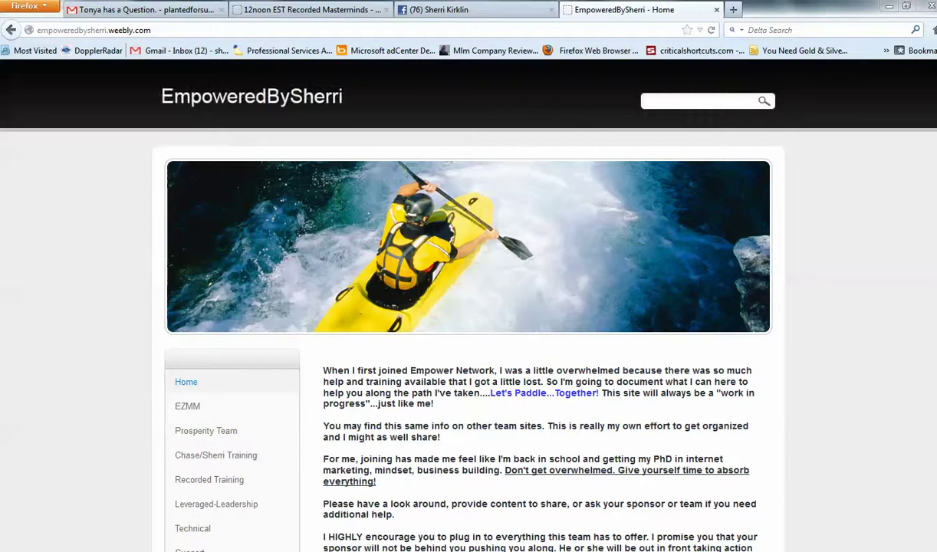
Highlight the site address, then open Recorded Training from the sidebar menu
drag(151, 29, 37, 30)
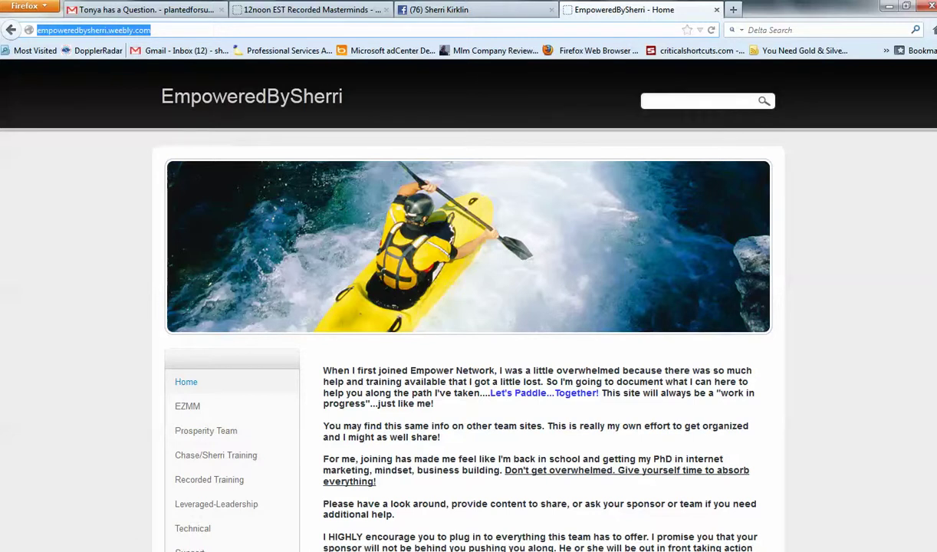
scroll(469, 307, down, 2)
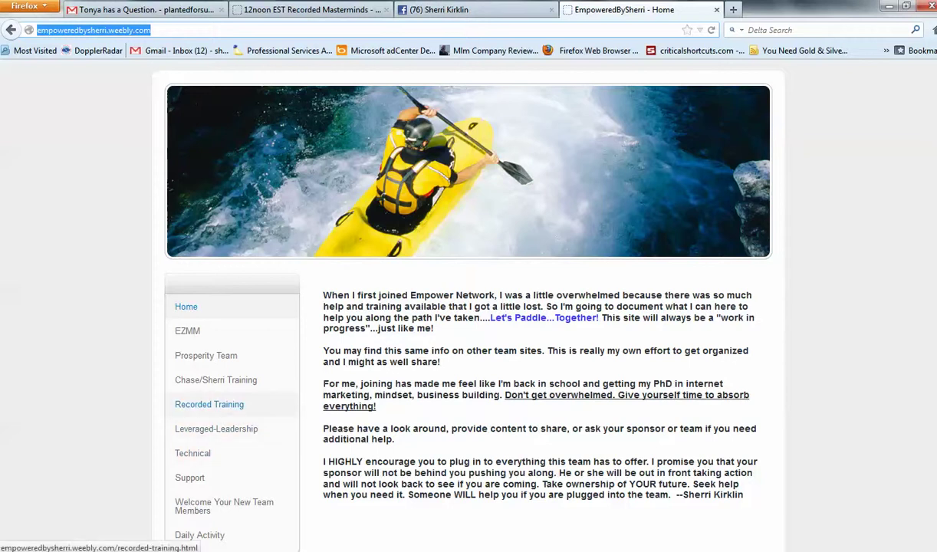
click(209, 404)
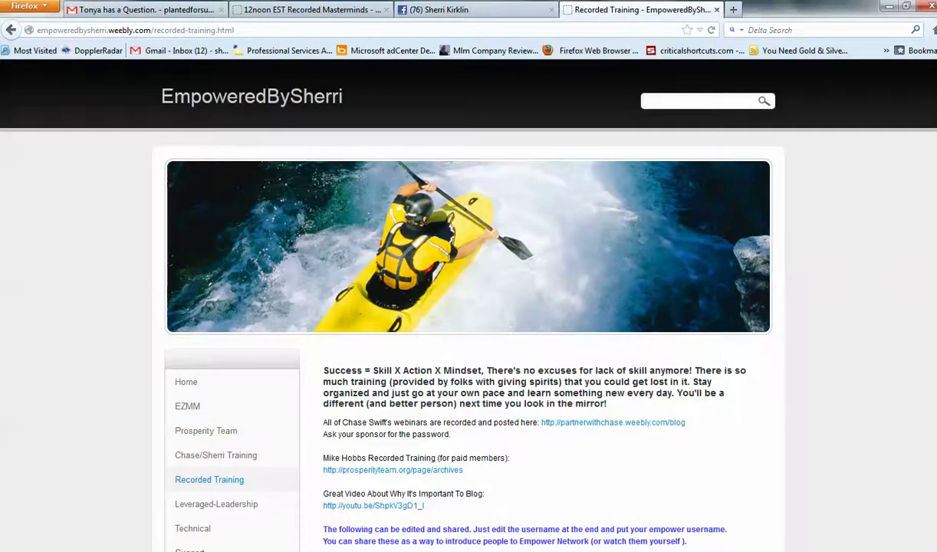
Highlight the training paragraphs, follow the prosperityteam.org/page/archives link, and sign in to Prosperity Team
scroll(368, 319, down, 4)
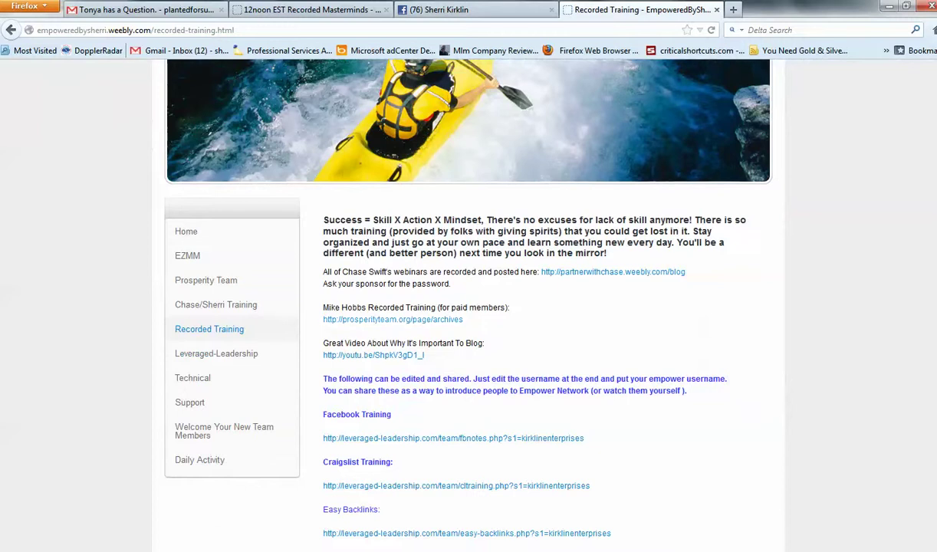
mouse_move(321, 213)
mouse_down()
mouse_move(460, 320)
mouse_move(322, 308)
mouse_up()
click(461, 321)
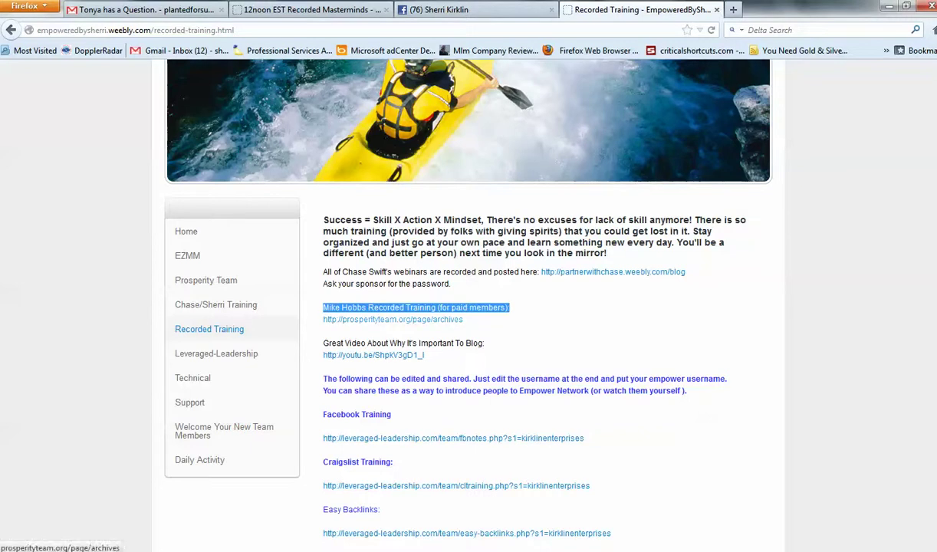
click(392, 319)
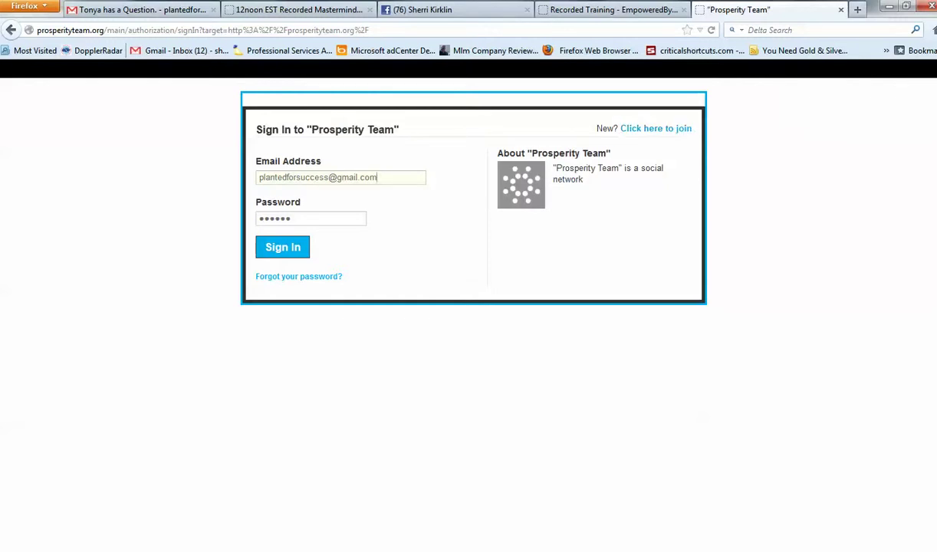
key(Return)
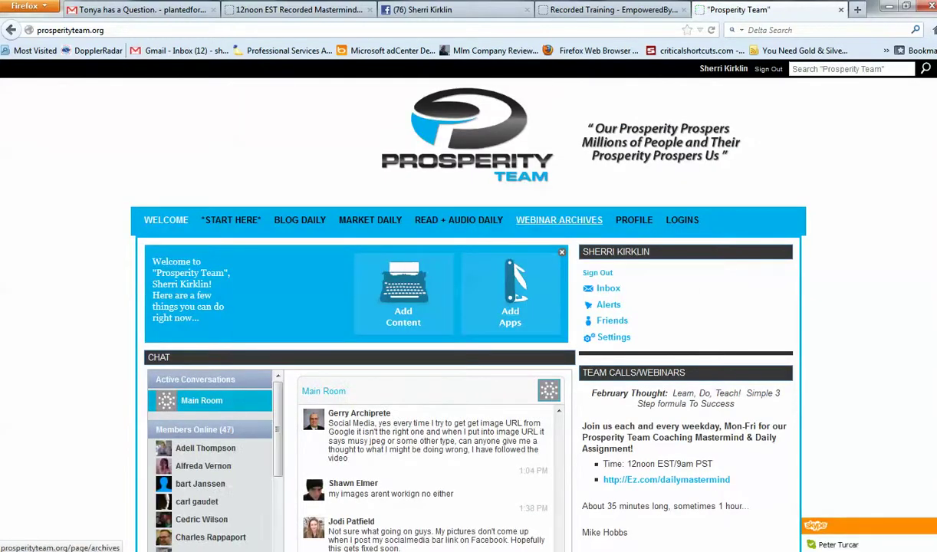
Go from WEBINAR ARCHIVES to the 12noon EST Recorded Masterminds page
click(559, 221)
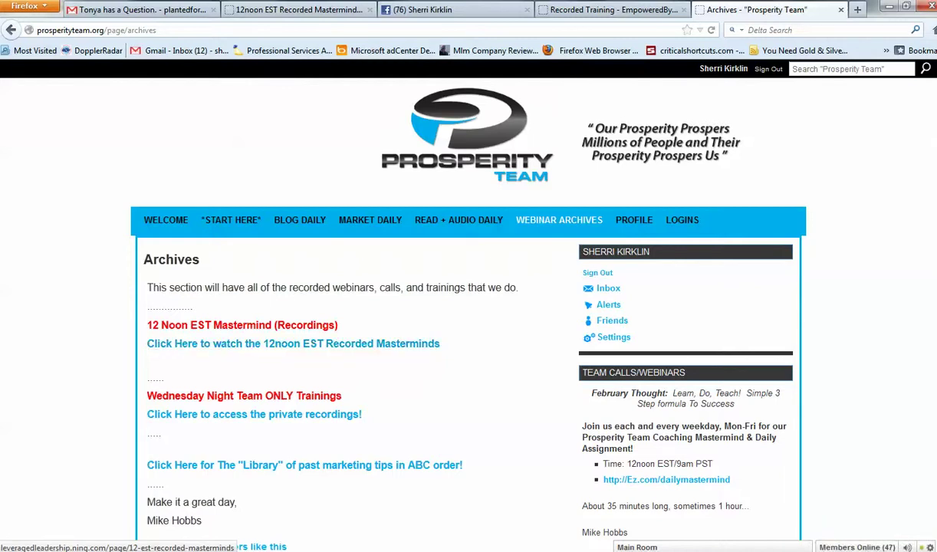
scroll(460, 307, down, 4)
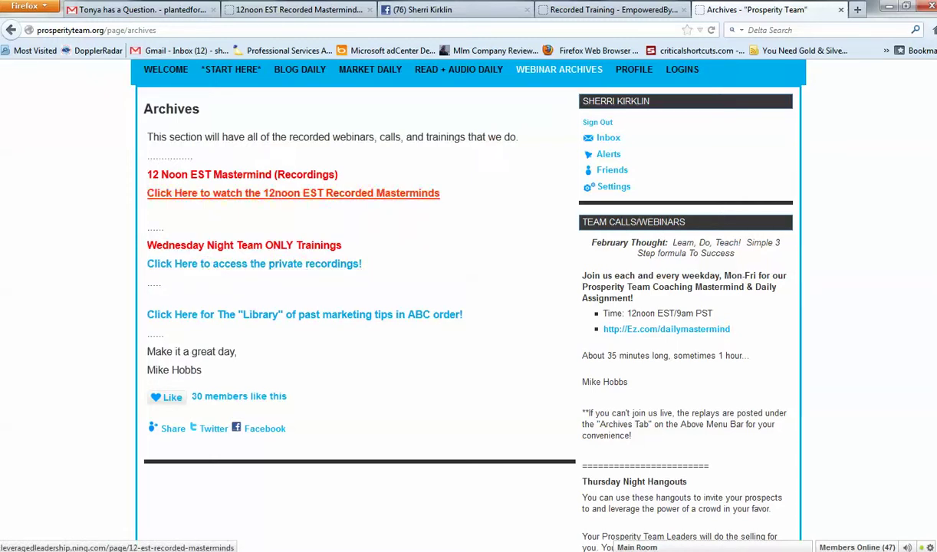
click(293, 193)
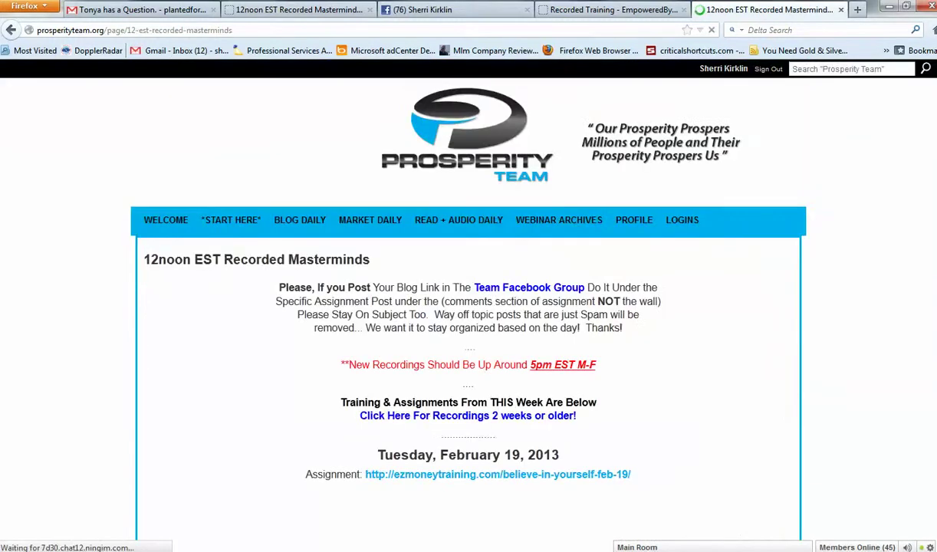
Highlight the Tuesday, February 19, 2013 heading, then switch back to the Recorded Training tab
scroll(467, 307, down, 1)
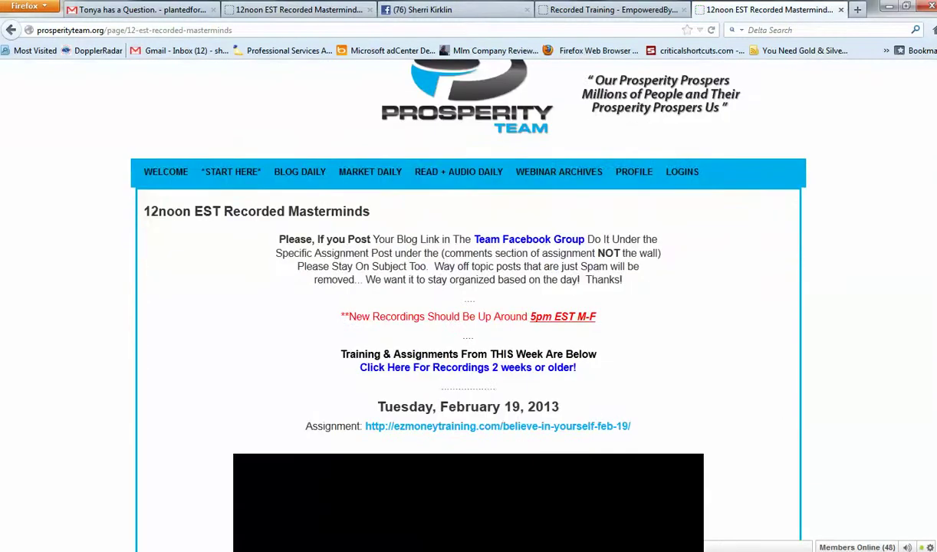
scroll(468, 307, down, 1)
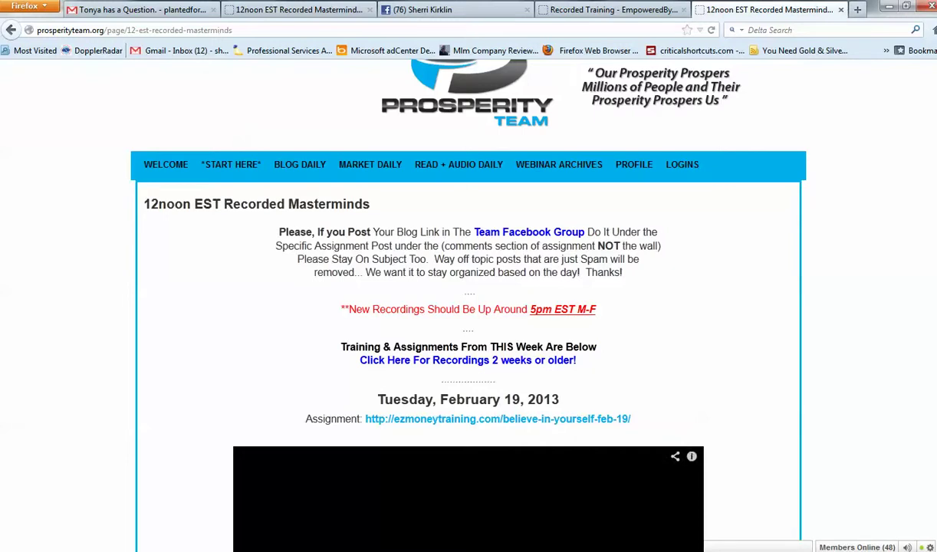
scroll(468, 307, down, 5)
scroll(467, 307, down, 3)
scroll(468, 307, up, 3)
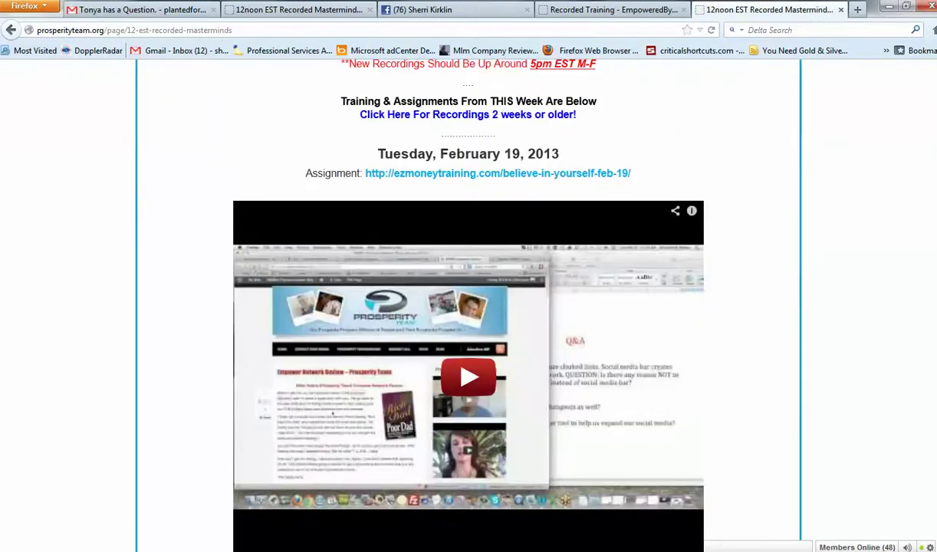
drag(561, 153, 376, 154)
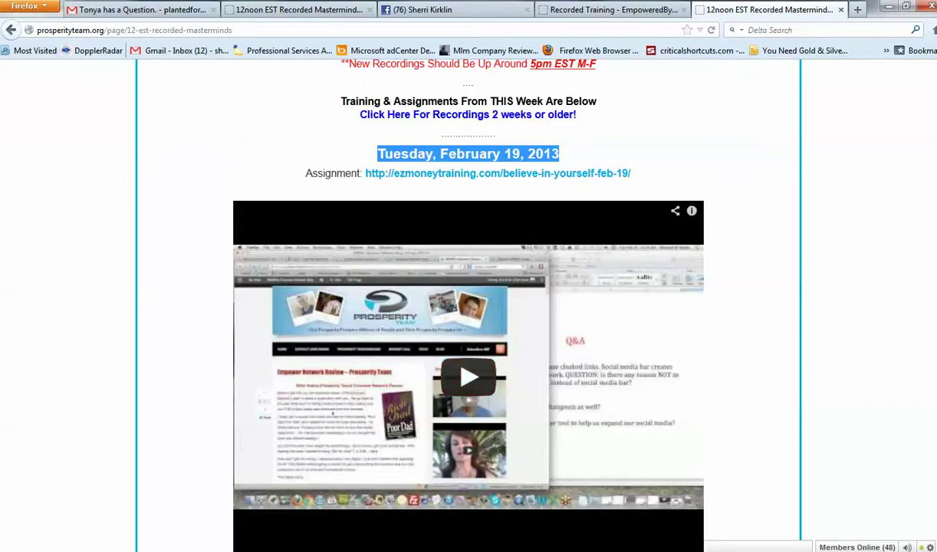
click(610, 9)
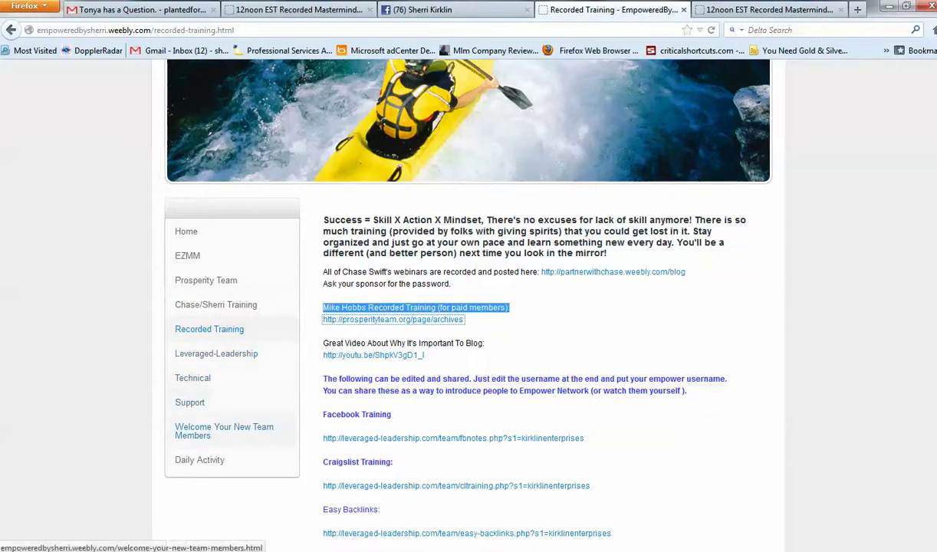
Highlight text above the archives link, then highlight the February 19 assignment line on the Masterminds tab
click(308, 291)
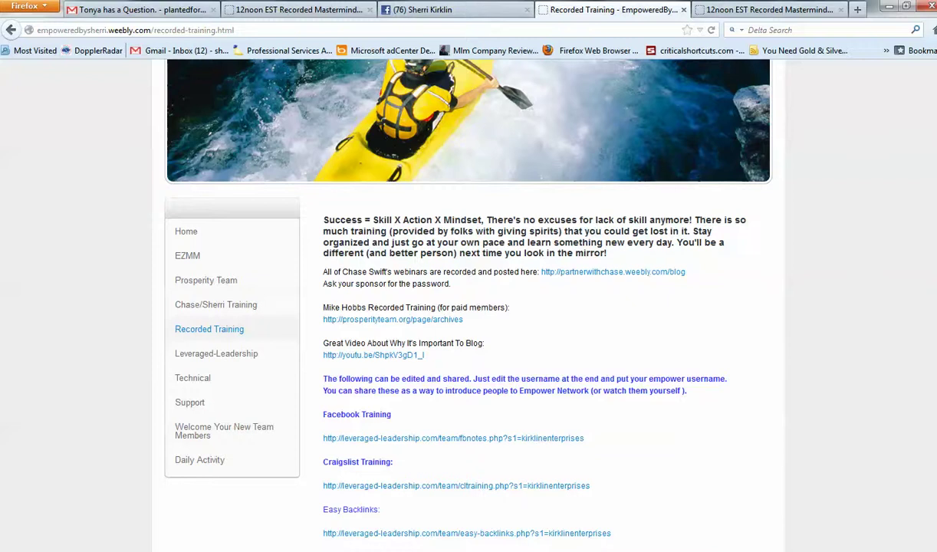
drag(463, 319, 177, 222)
click(314, 306)
click(767, 10)
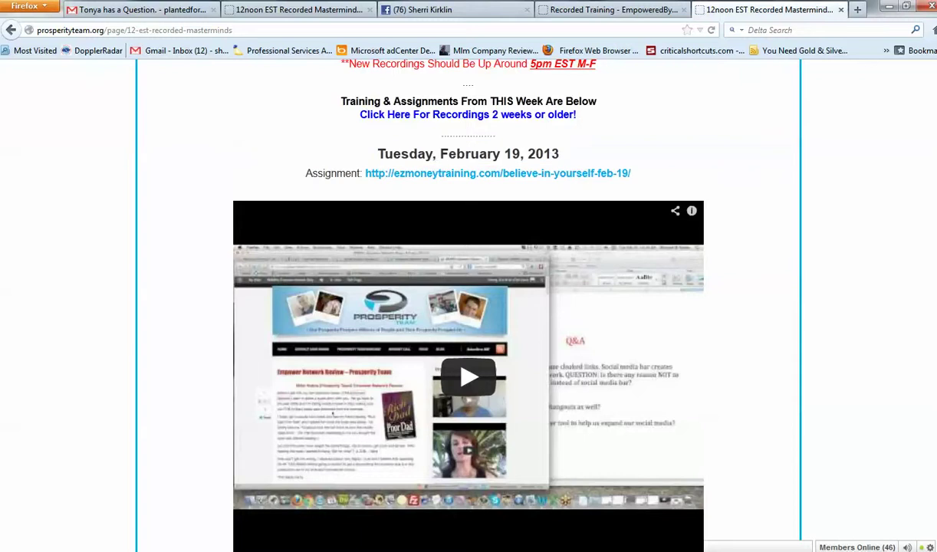
drag(306, 174, 630, 174)
Open the Feb 19 assignment post and highlight Part #1 and the Blog Daily heading
click(637, 173)
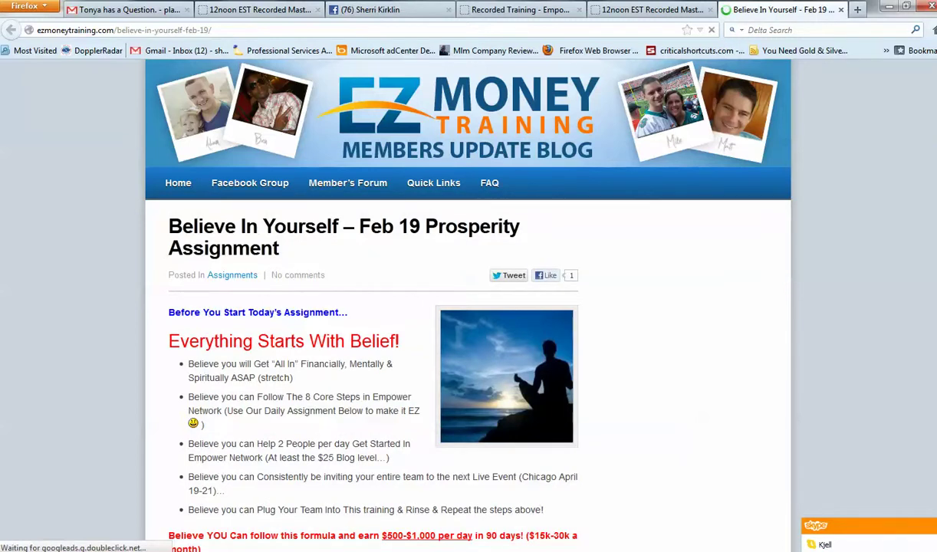
scroll(468, 306, down, 4)
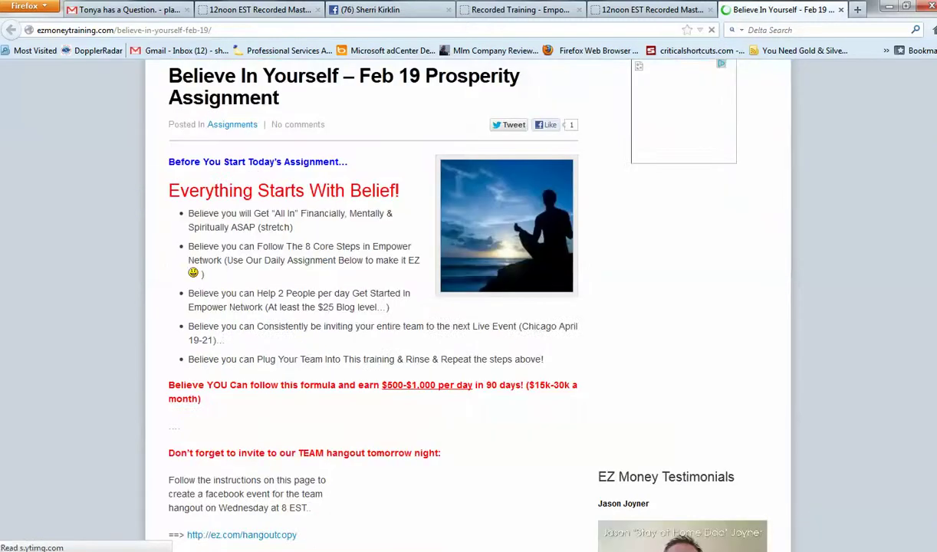
scroll(468, 307, down, 8)
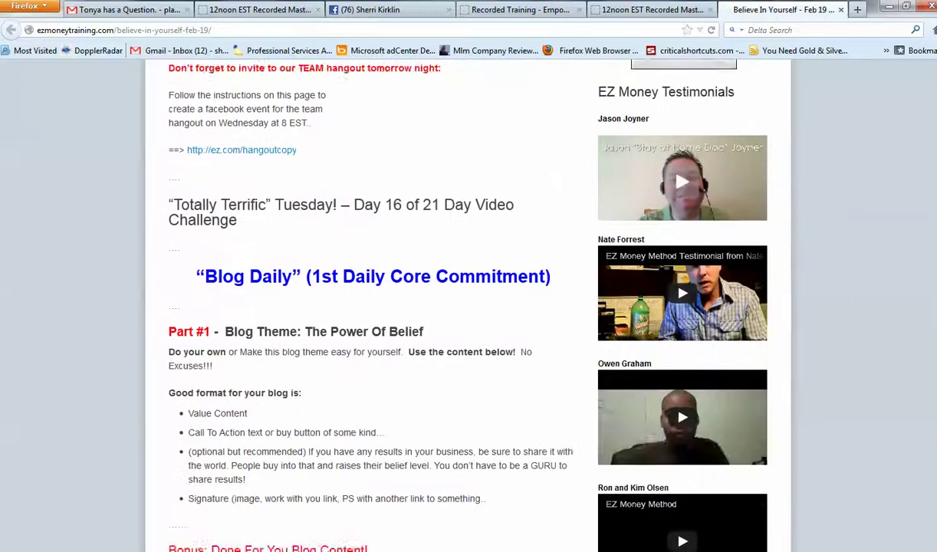
scroll(468, 306, down, 2)
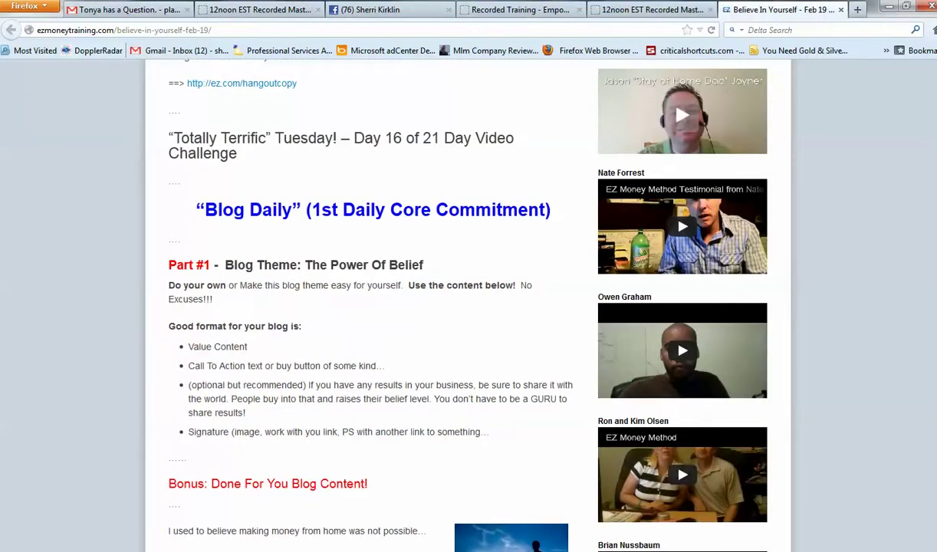
drag(210, 265, 168, 264)
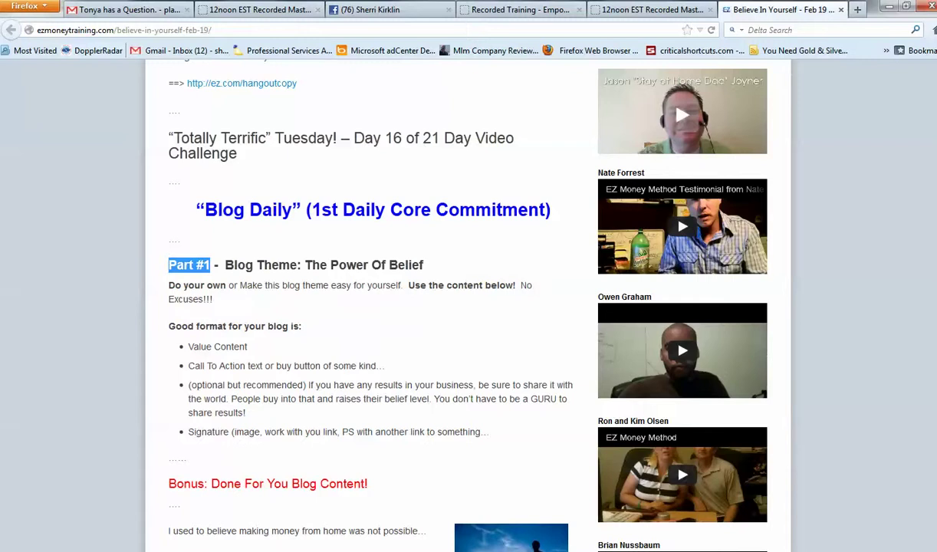
drag(551, 209, 196, 209)
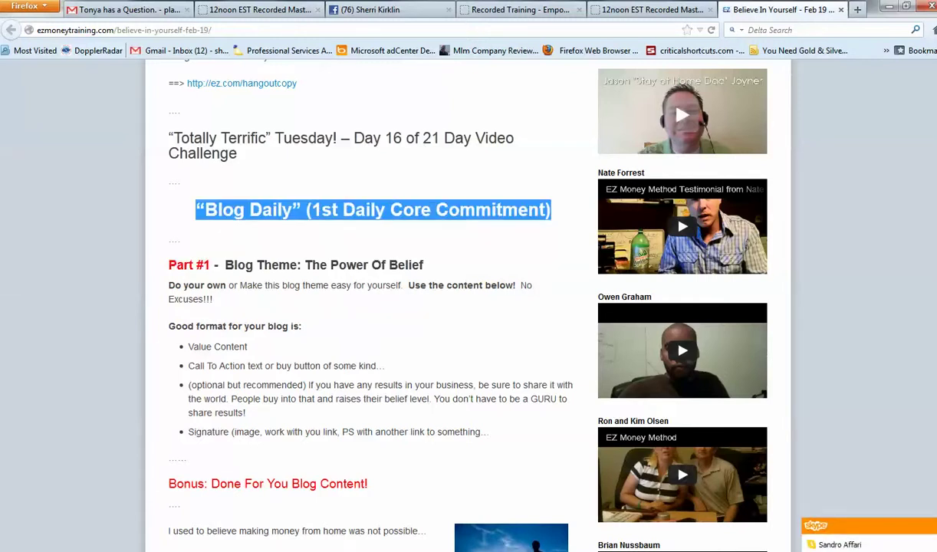
Scroll down the post and select the sign-off template lines under the pizza sentence
scroll(647, 141, down, 1)
scroll(646, 141, down, 3)
scroll(646, 141, down, 3)
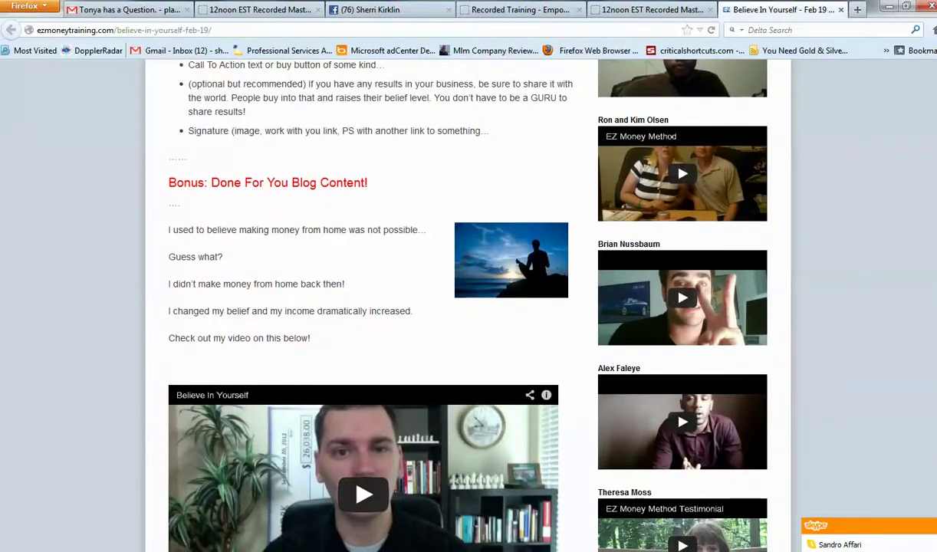
scroll(646, 158, down, 3)
scroll(647, 157, down, 3)
scroll(646, 158, down, 2)
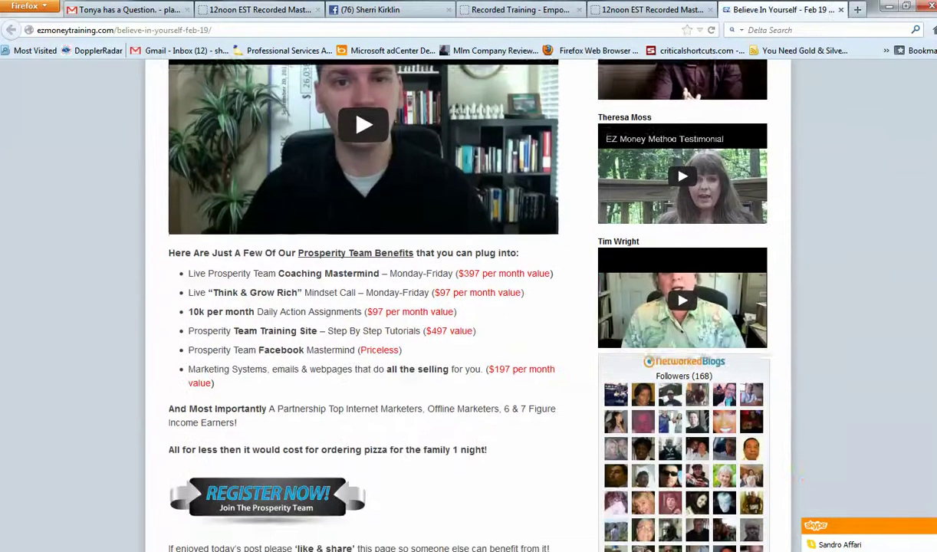
scroll(647, 158, down, 1)
scroll(646, 157, down, 2)
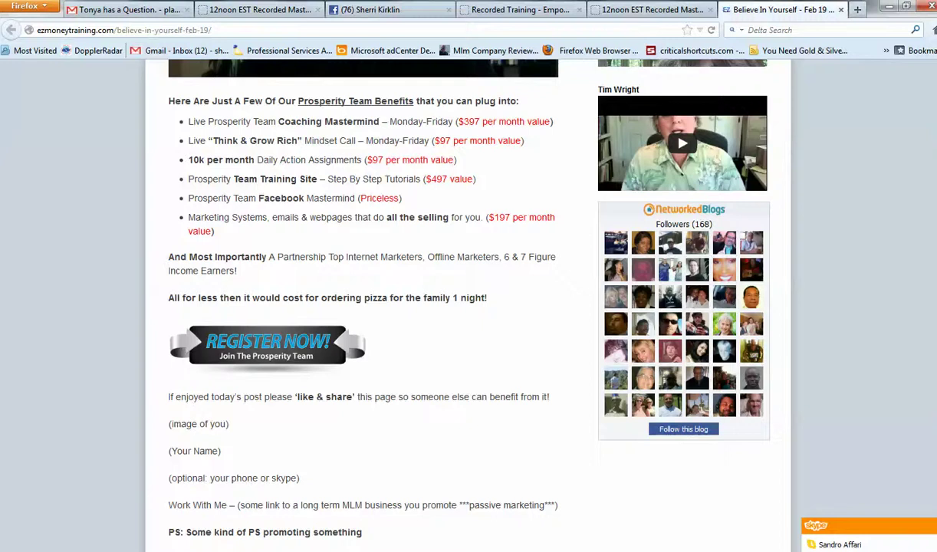
scroll(447, 284, down, 2)
scroll(448, 284, down, 2)
scroll(447, 284, down, 1)
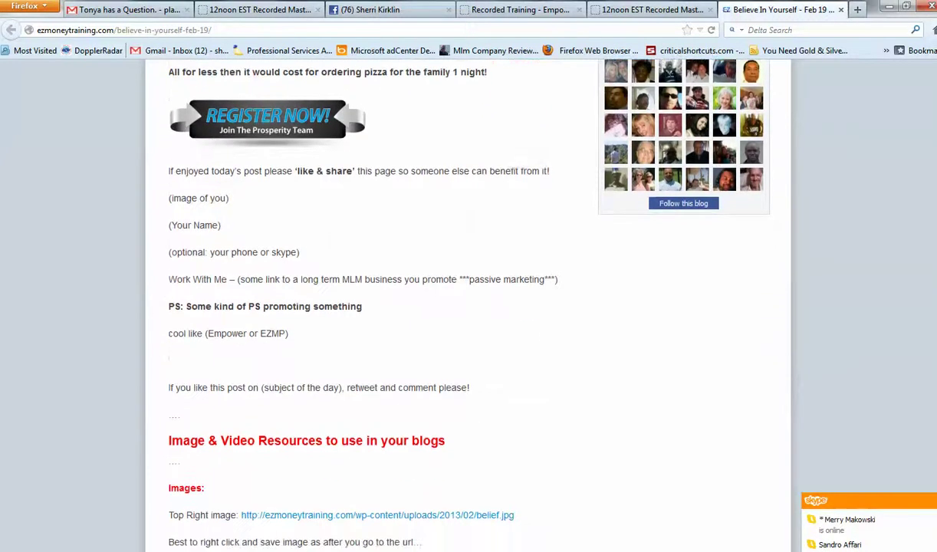
drag(169, 358, 168, 69)
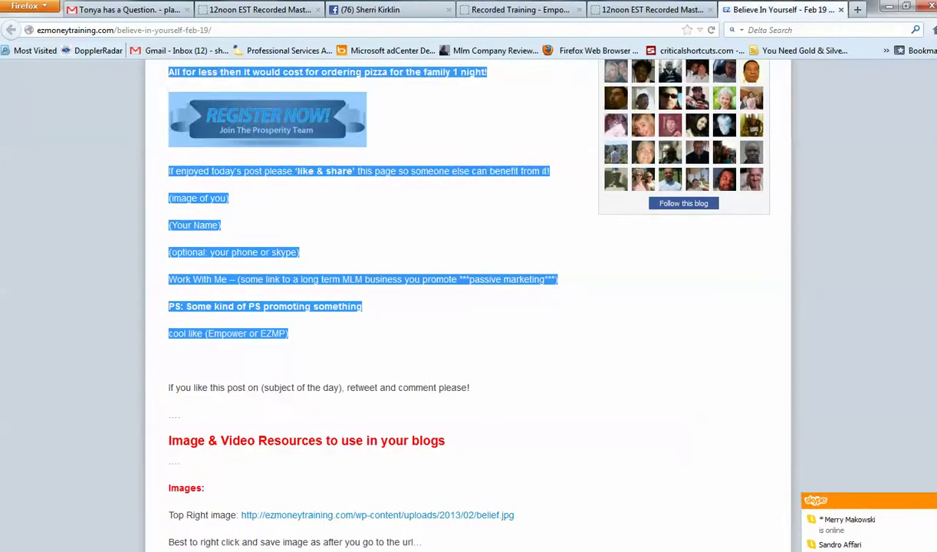
Highlight the Image & Video Resources heading
scroll(448, 292, down, 2)
scroll(448, 291, up, 2)
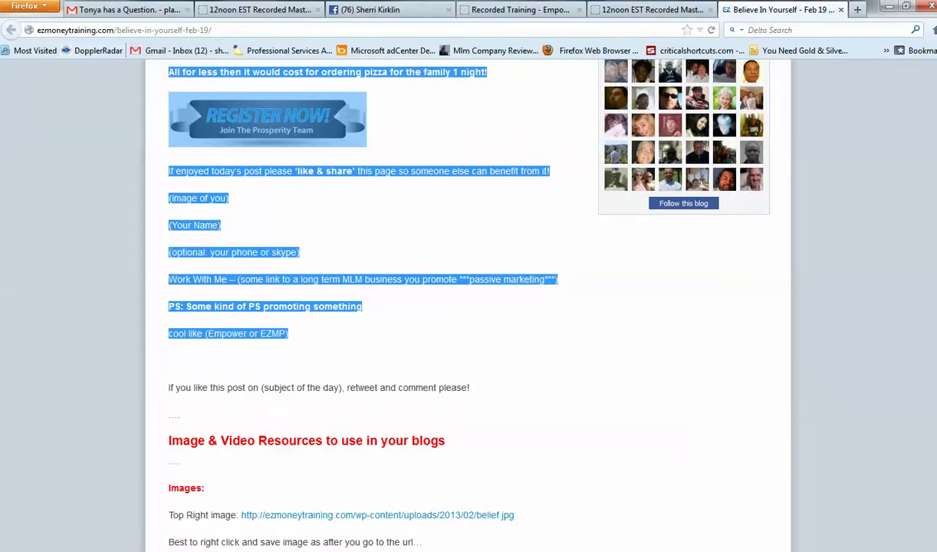
scroll(467, 307, down, 3)
scroll(468, 307, down, 4)
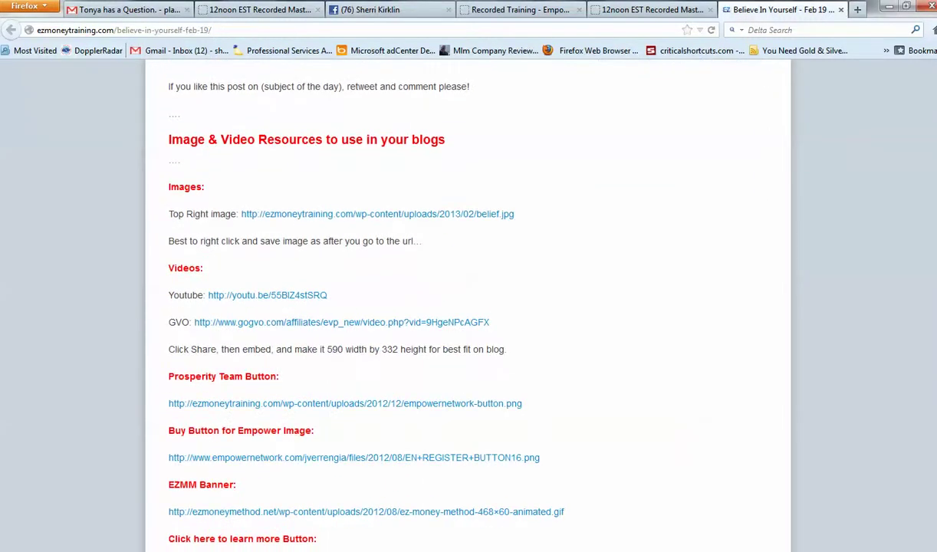
drag(444, 140, 168, 140)
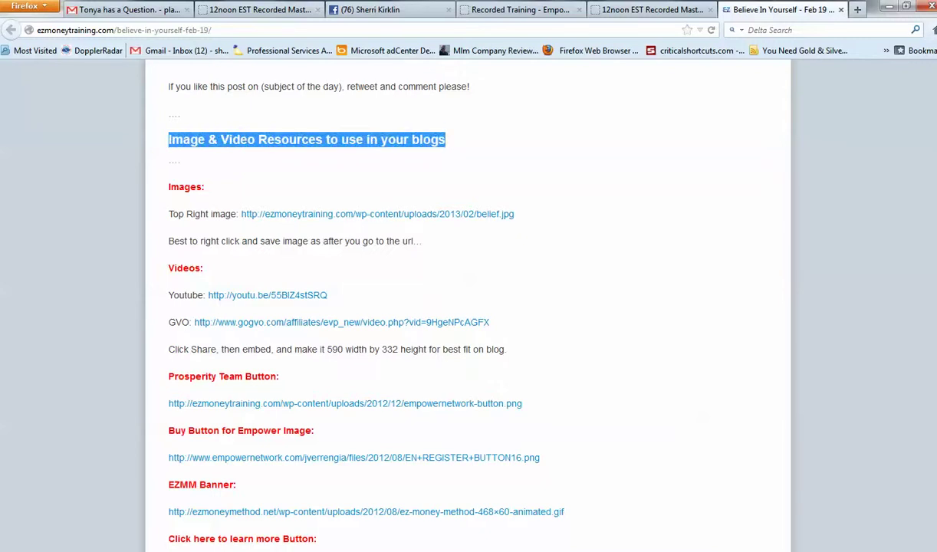
Scroll to the post's end and back, highlight a heading, and open a blank tab
scroll(468, 307, down, 2)
scroll(468, 307, down, 1)
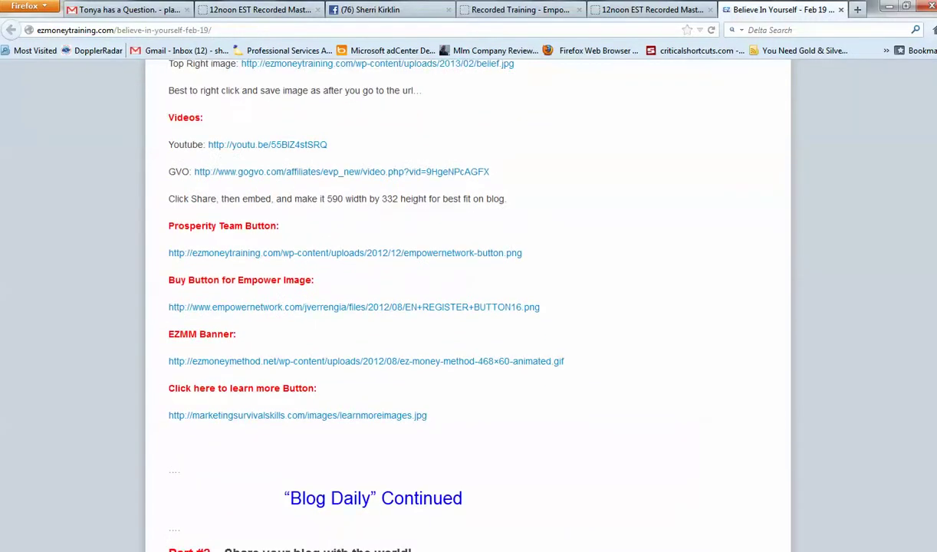
scroll(468, 307, down, 2)
scroll(468, 307, down, 3)
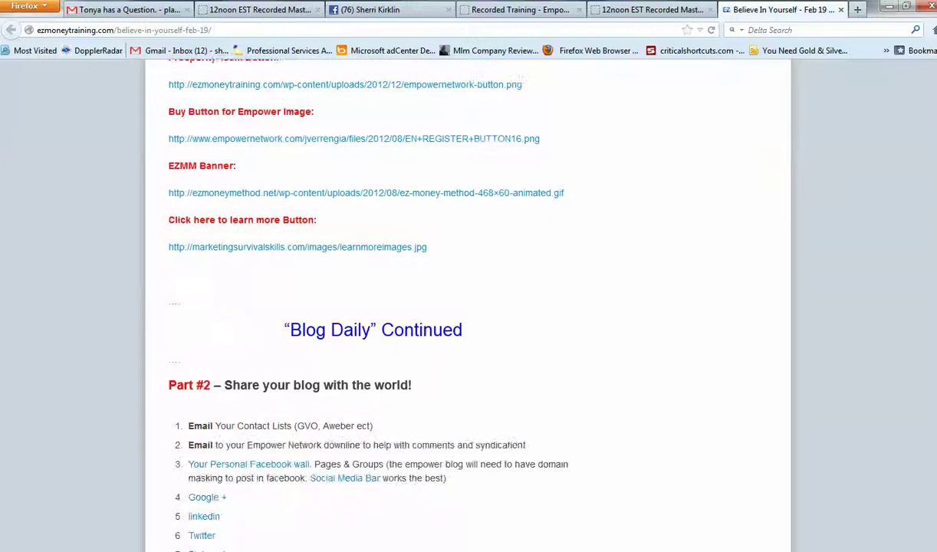
scroll(468, 307, down, 1)
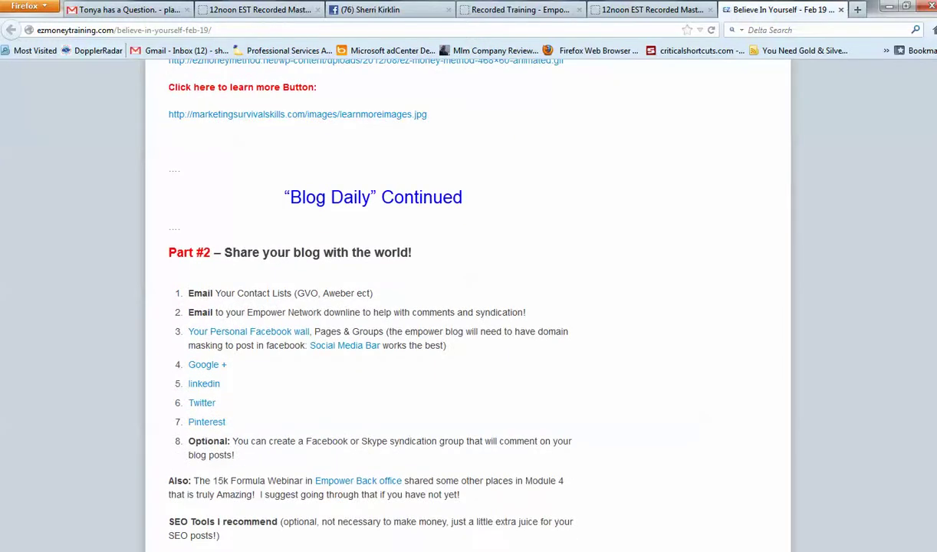
scroll(468, 307, down, 2)
scroll(468, 307, down, 4)
scroll(468, 307, down, 6)
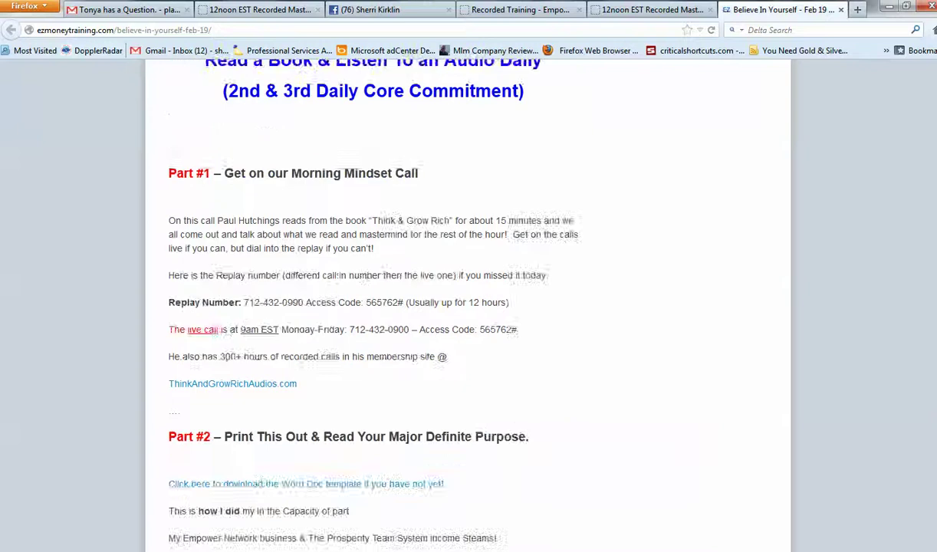
scroll(468, 307, down, 1)
scroll(468, 306, down, 10)
scroll(467, 307, down, 3)
scroll(468, 307, down, 3)
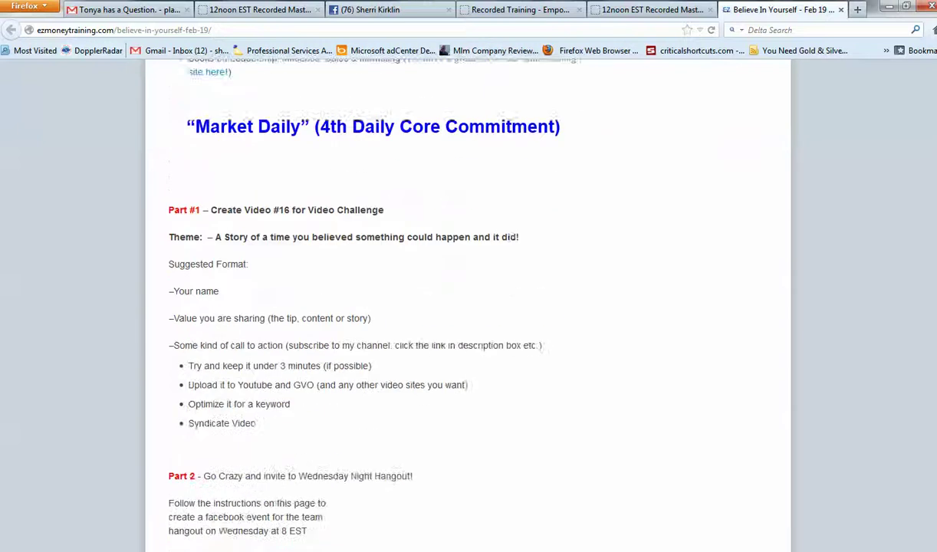
scroll(468, 307, down, 2)
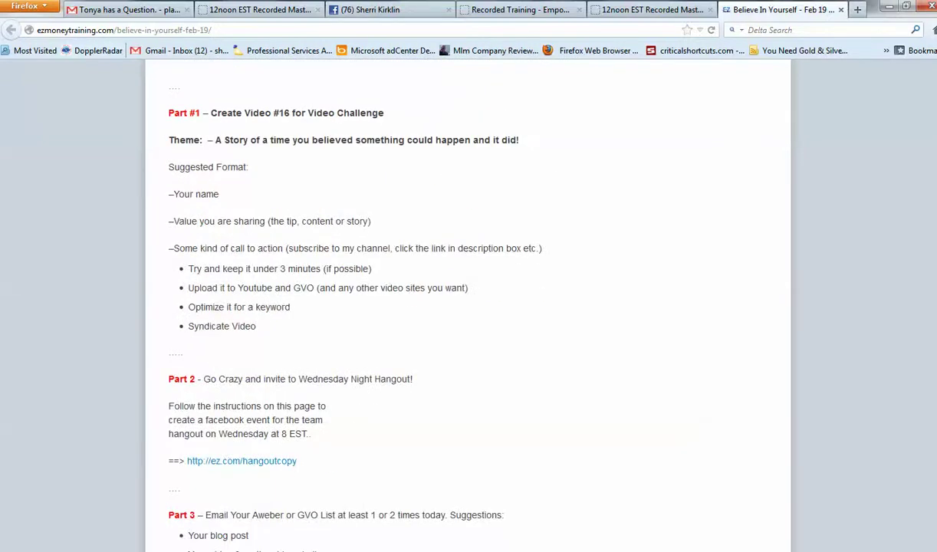
scroll(468, 307, down, 3)
scroll(468, 307, down, 3)
scroll(468, 306, down, 2)
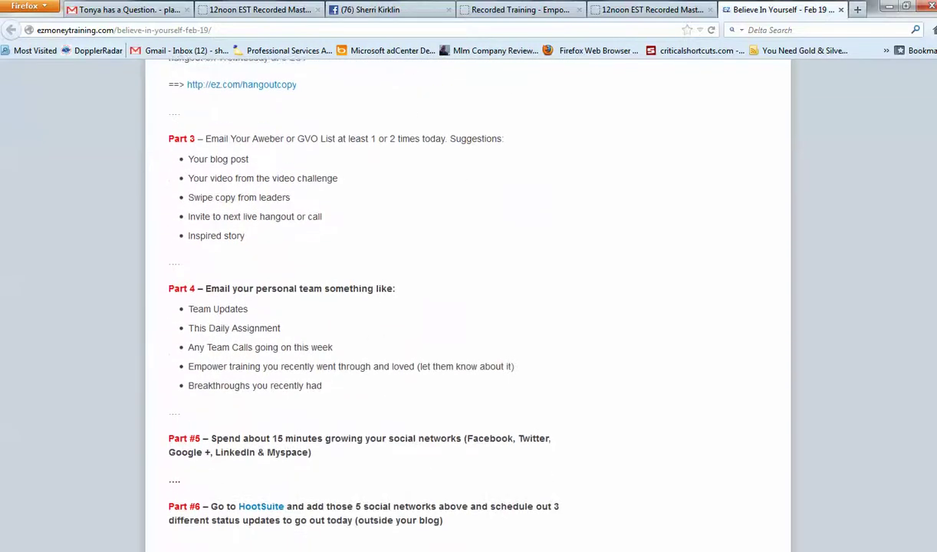
scroll(468, 306, down, 3)
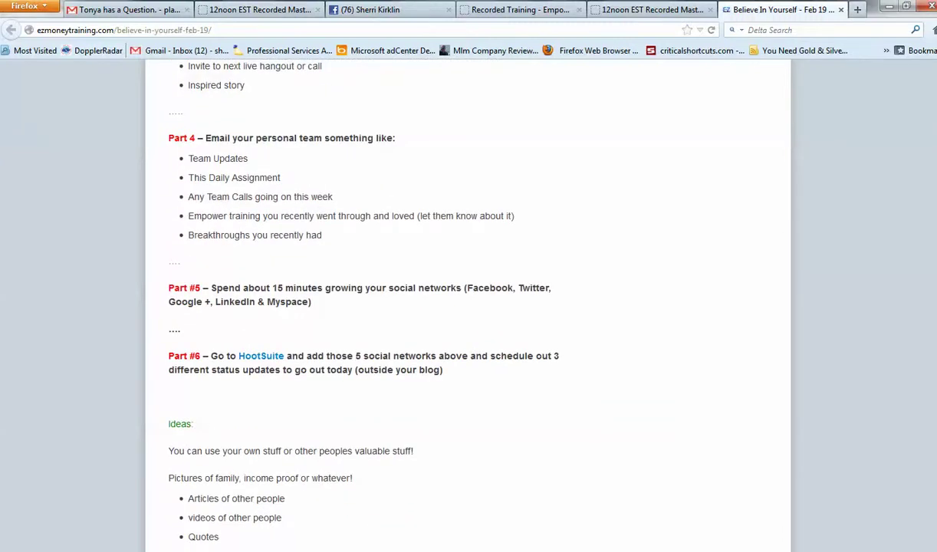
scroll(468, 307, up, 8)
scroll(468, 307, up, 9)
scroll(467, 307, up, 2)
scroll(468, 307, up, 6)
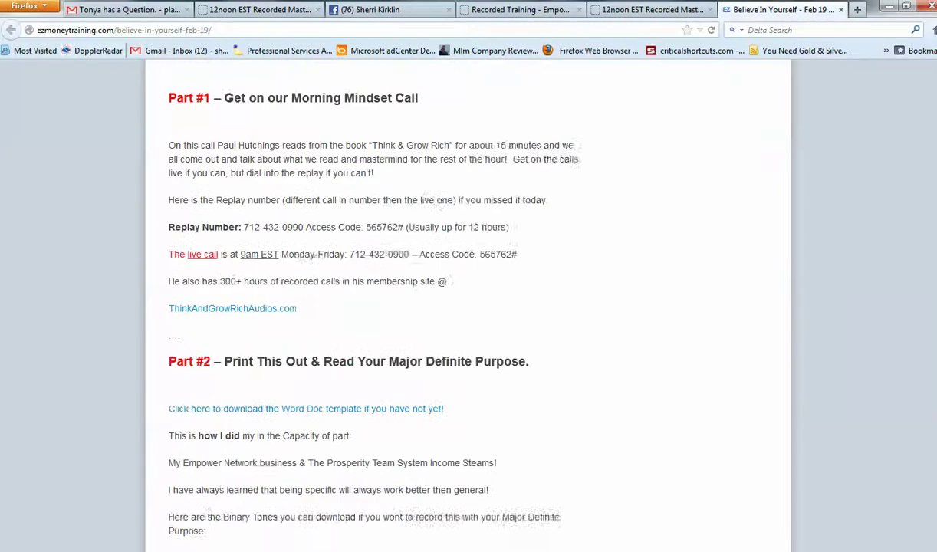
scroll(468, 307, up, 2)
scroll(468, 307, up, 9)
scroll(468, 307, up, 2)
scroll(467, 307, up, 5)
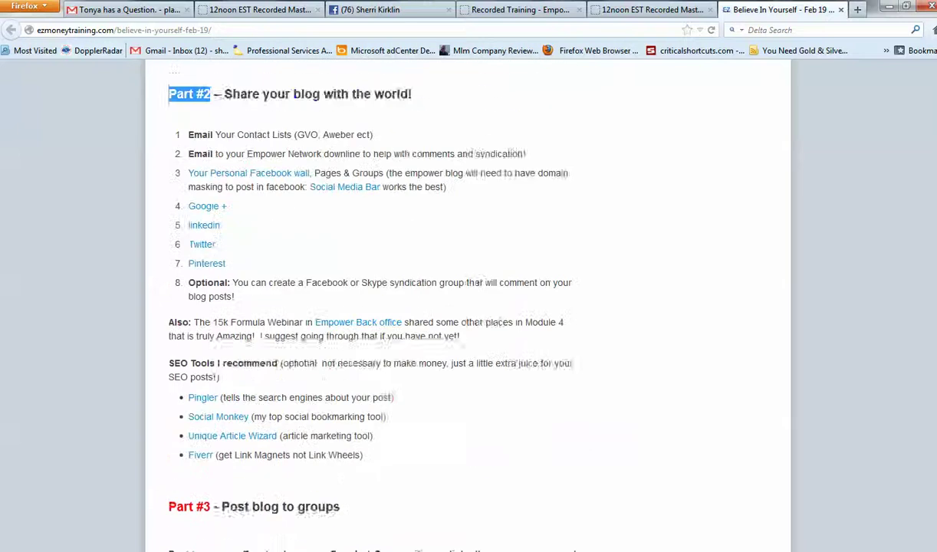
scroll(468, 307, up, 2)
scroll(468, 307, up, 3)
scroll(468, 307, up, 2)
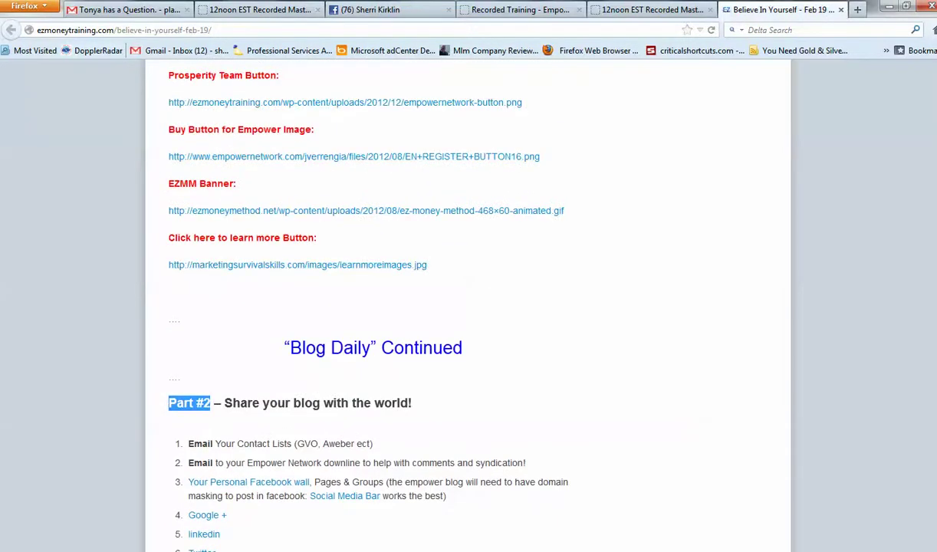
scroll(468, 307, up, 2)
scroll(468, 306, up, 1)
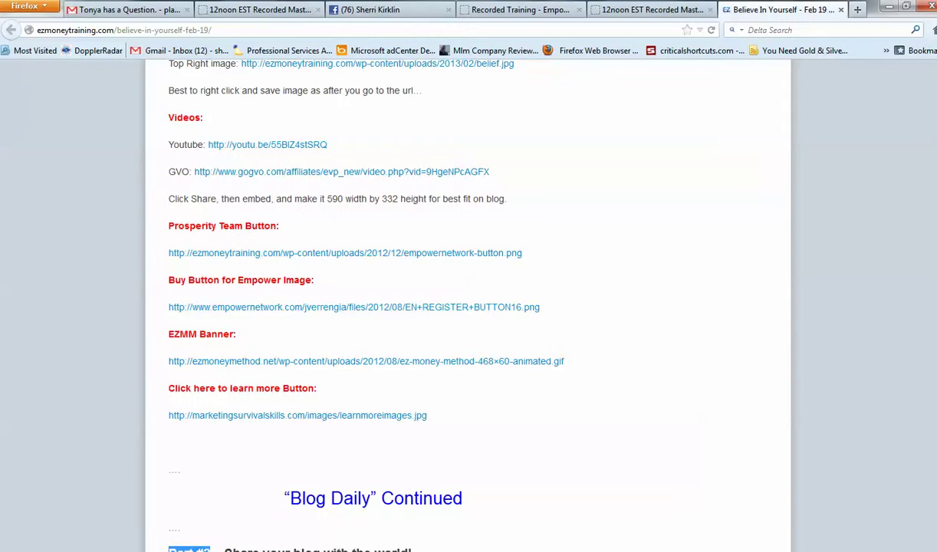
scroll(468, 306, up, 5)
scroll(468, 306, up, 1)
scroll(468, 306, up, 4)
scroll(468, 307, up, 1)
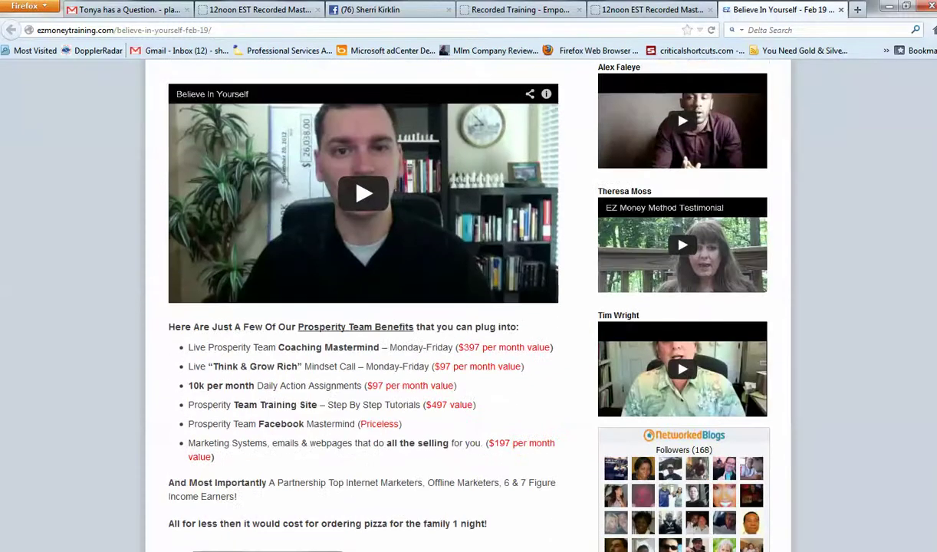
scroll(468, 307, up, 2)
scroll(646, 367, up, 2)
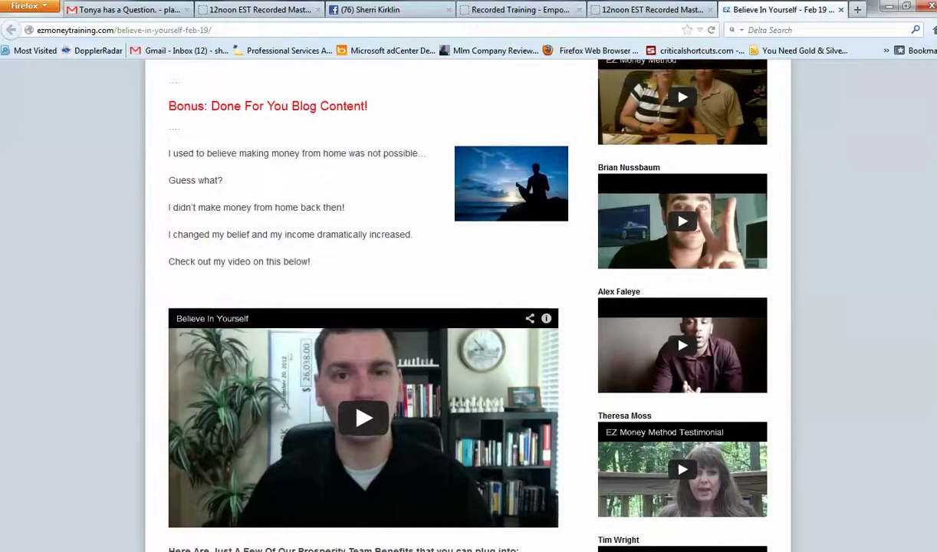
drag(368, 182, 168, 182)
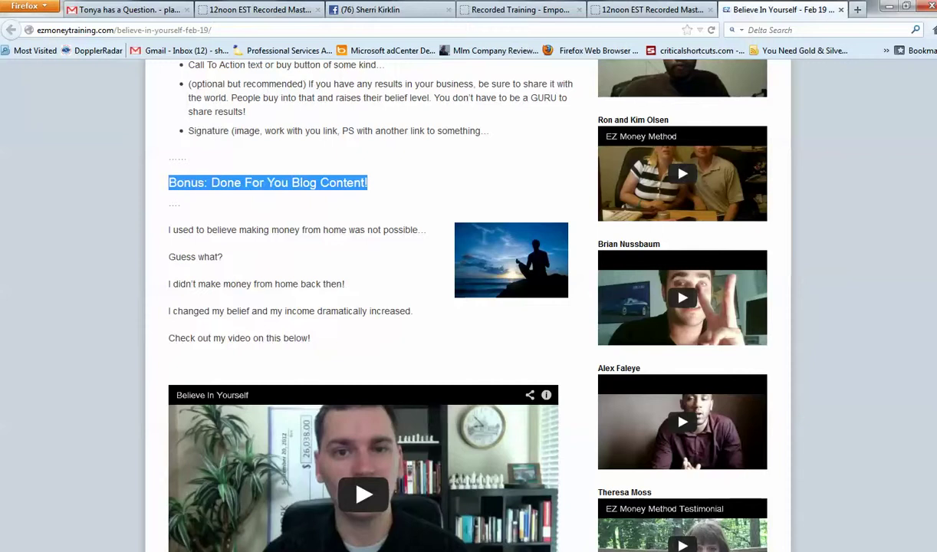
key(ctrl+t)
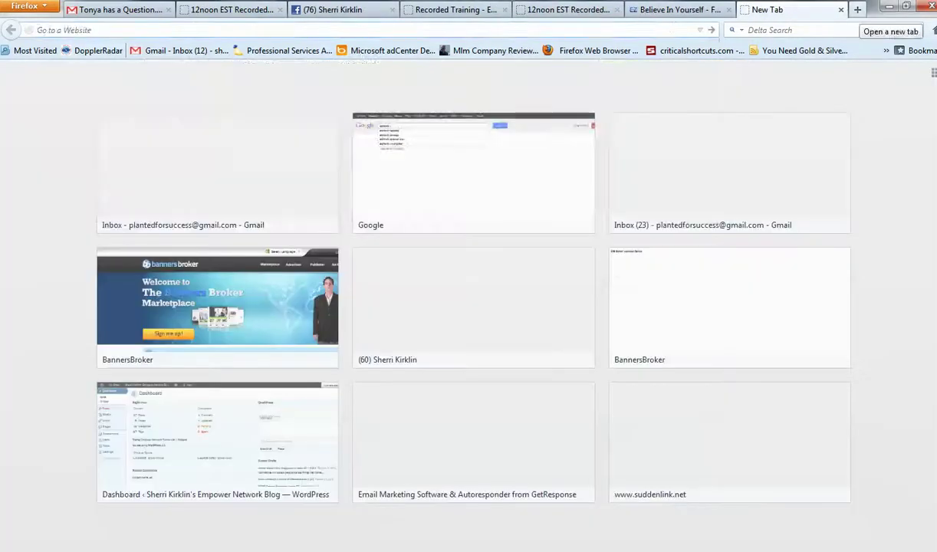
Go to the WordPress admin and show the list of all blog posts
text(weebly.com/)
key(Down)
key(Return)
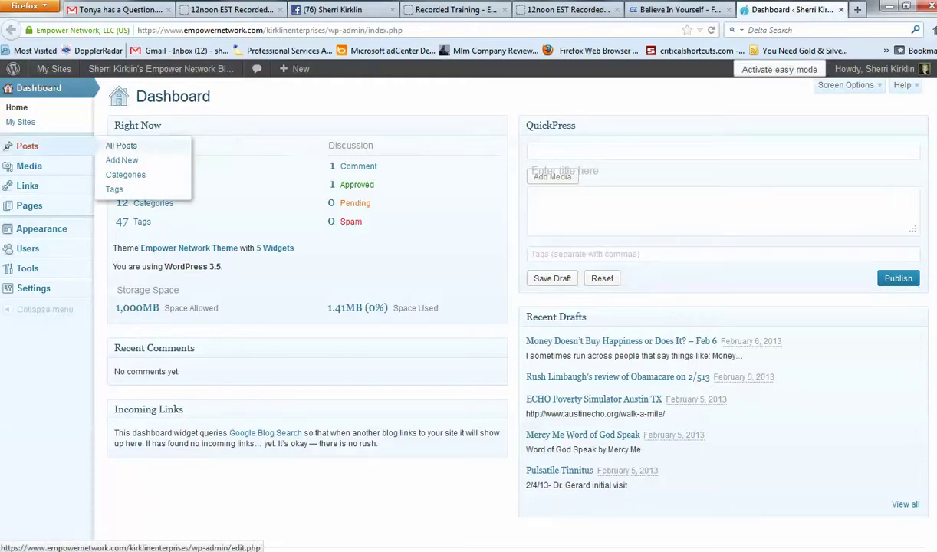
click(125, 174)
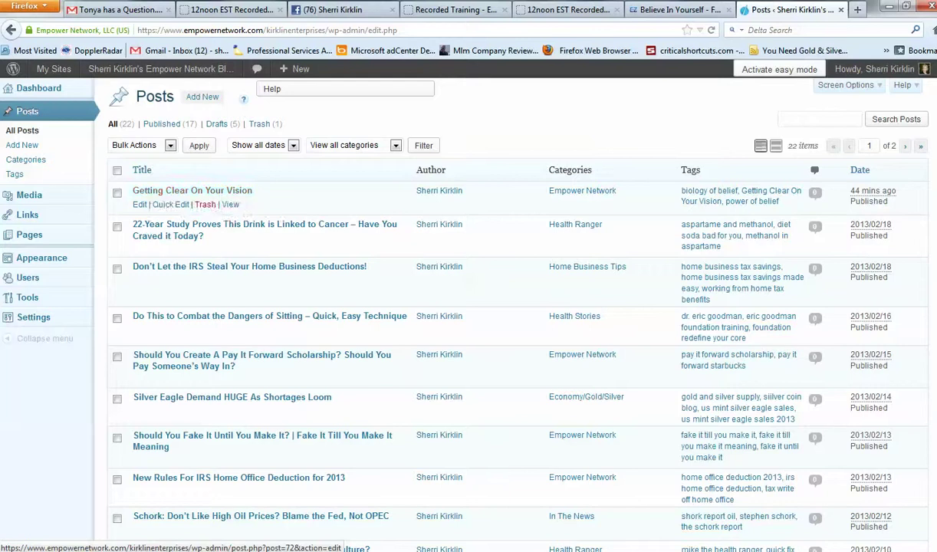
Glance back at the assignment post, then open 'Getting Clear On Your Vision' for editing
click(675, 9)
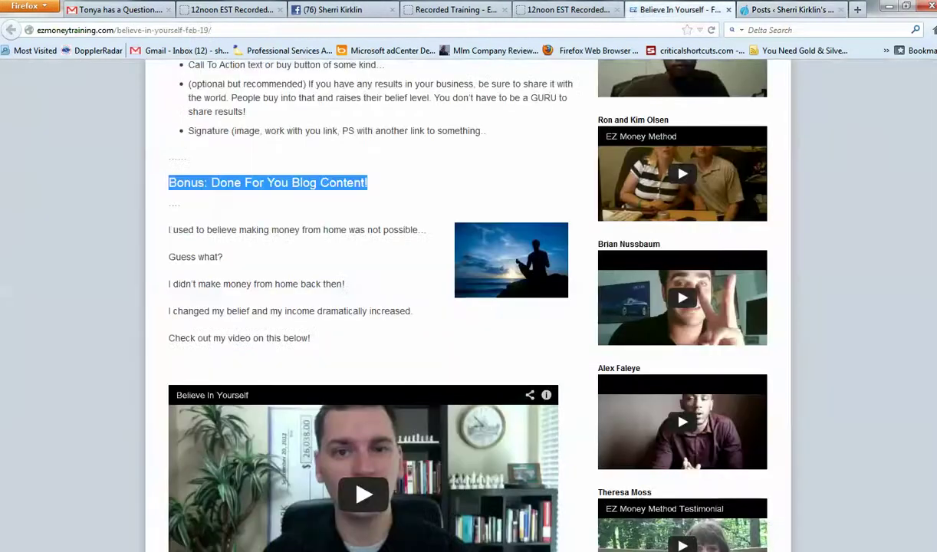
scroll(647, 296, down, 3)
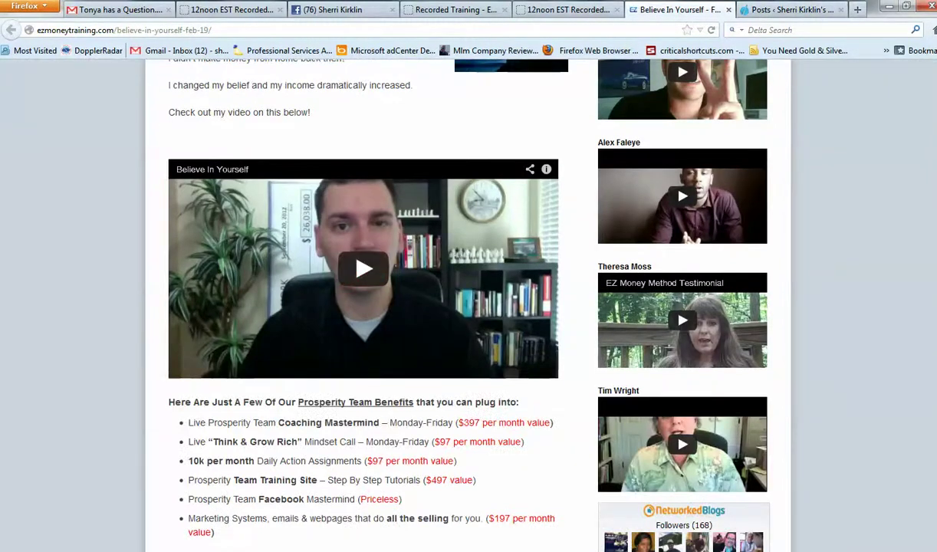
scroll(647, 295, up, 1)
key(ctrl+Tab)
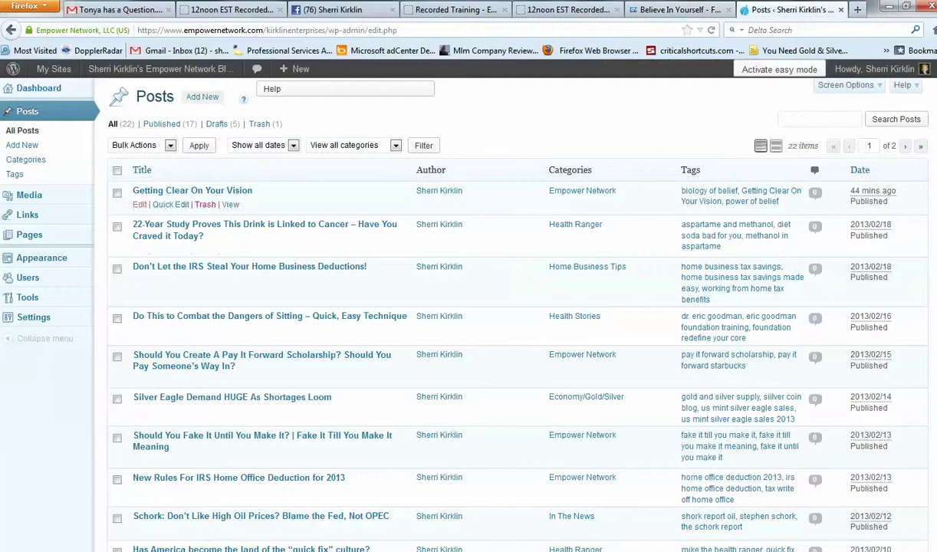
click(146, 191)
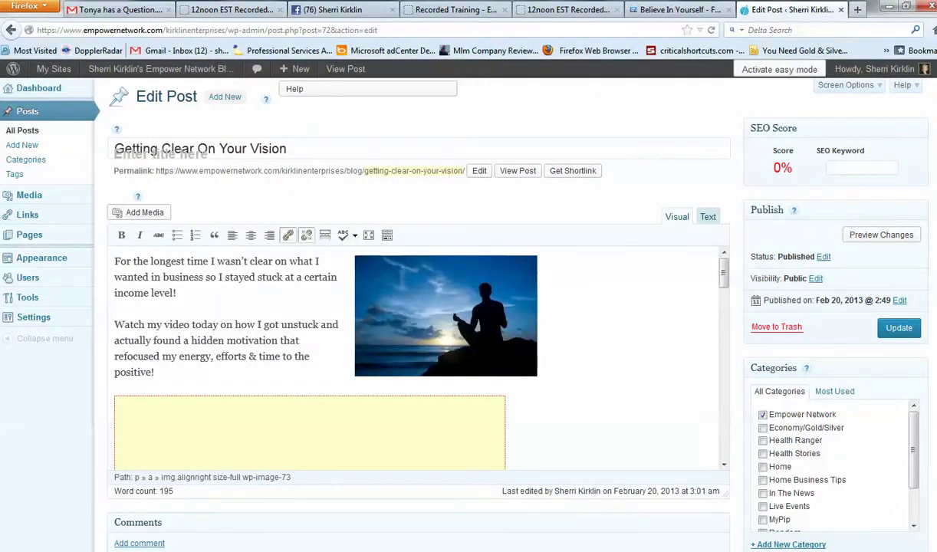
Select the post's two opening paragraphs and scroll through the content
drag(114, 261, 155, 372)
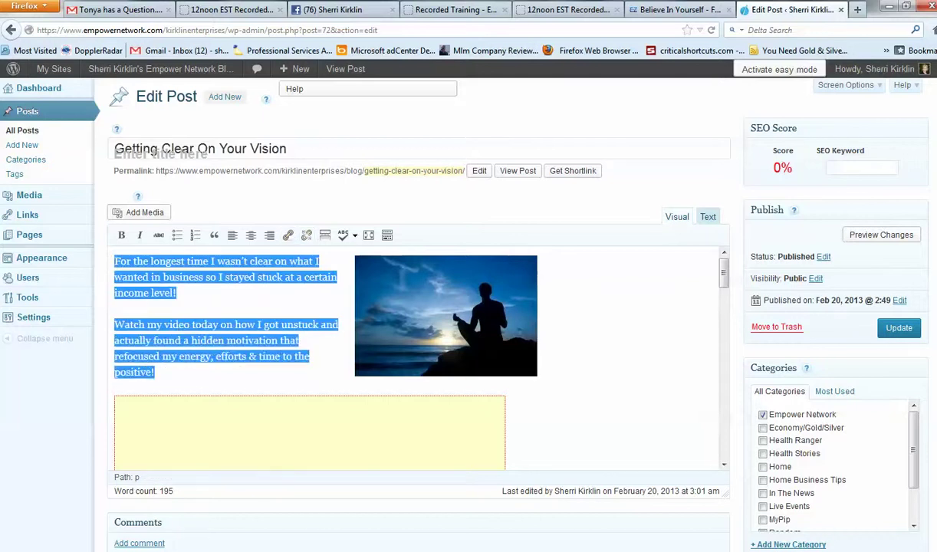
scroll(309, 354, down, 4)
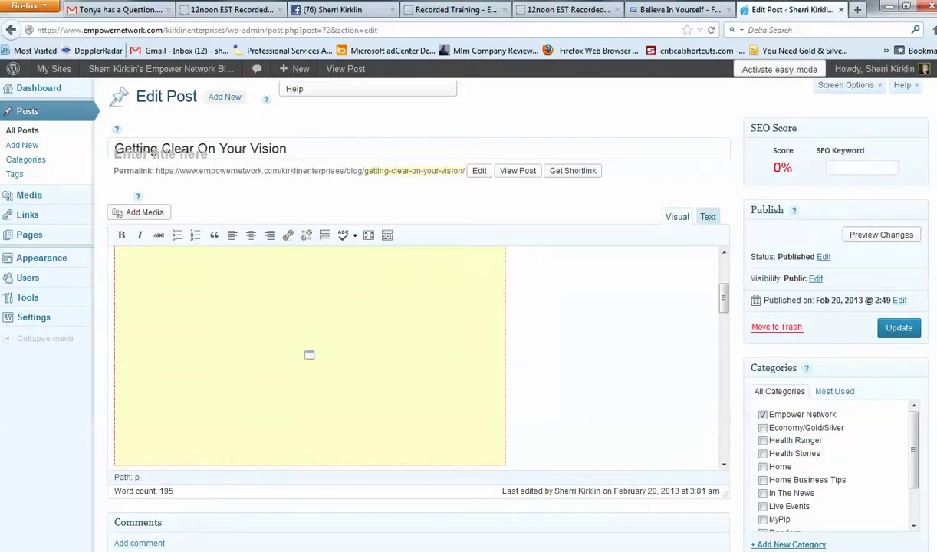
scroll(309, 355, down, 3)
scroll(309, 355, down, 3)
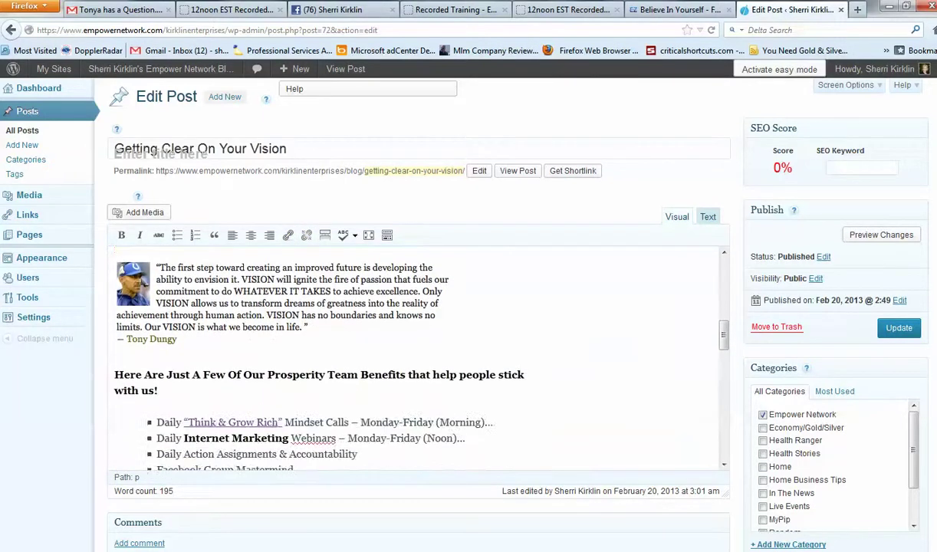
scroll(418, 357, up, 2)
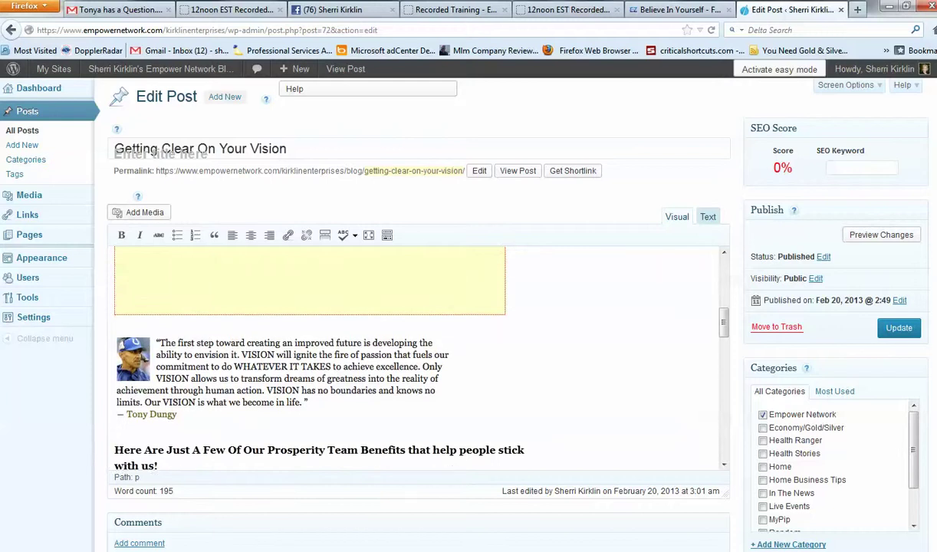
Select the Tony Dungy quote image, then highlight the benefits list through the like-and-share request
click(133, 359)
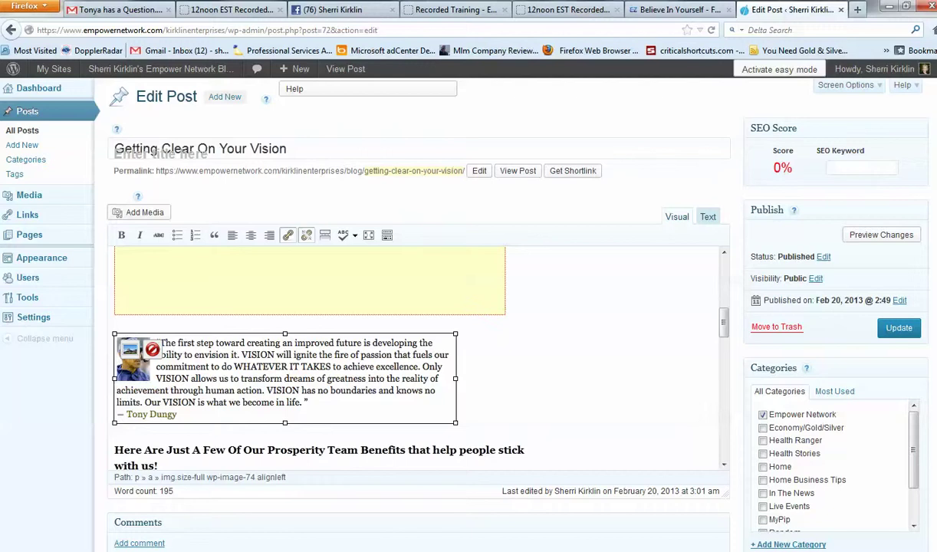
scroll(418, 357, down, 3)
scroll(418, 357, down, 1)
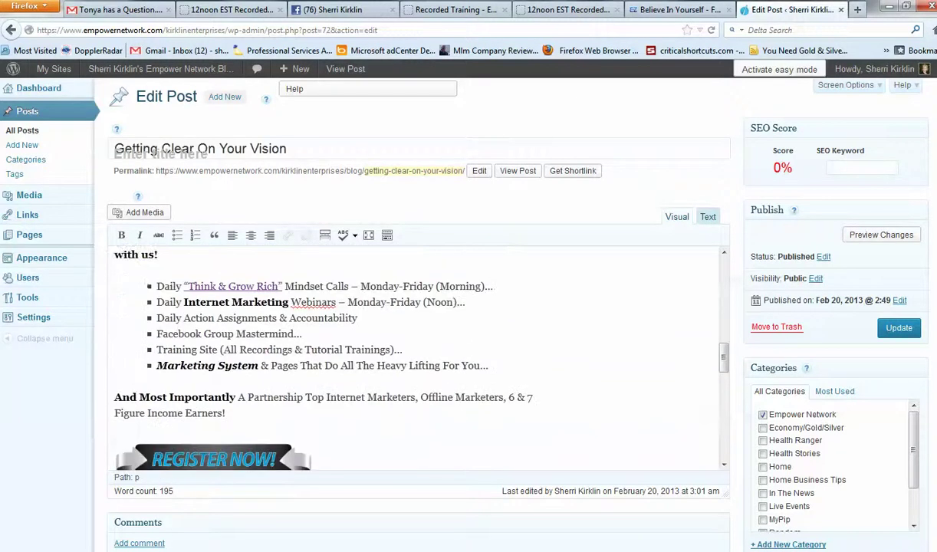
scroll(418, 356, up, 1)
mouse_move(123, 299)
mouse_down()
mouse_move(165, 299)
mouse_move(253, 362)
mouse_move(260, 458)
mouse_move(225, 470)
mouse_up()
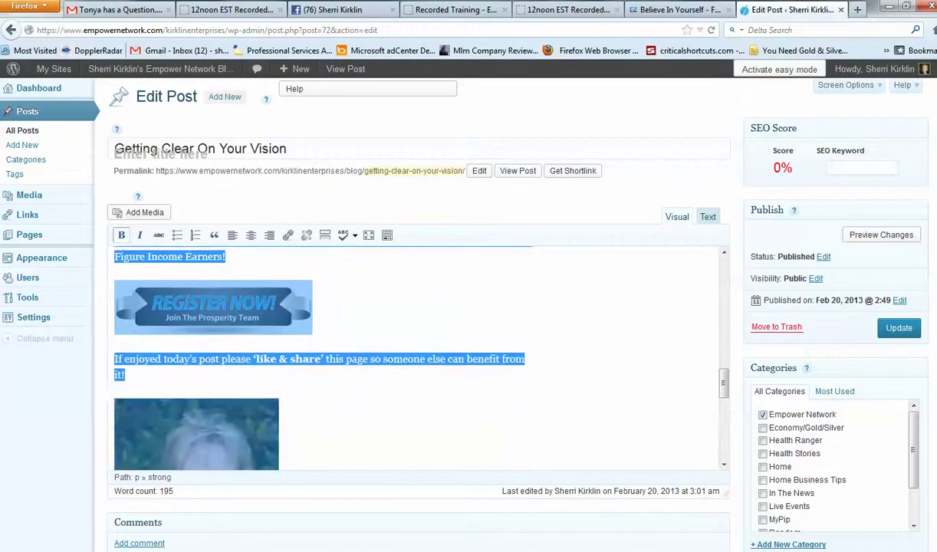
drag(224, 469, 309, 463)
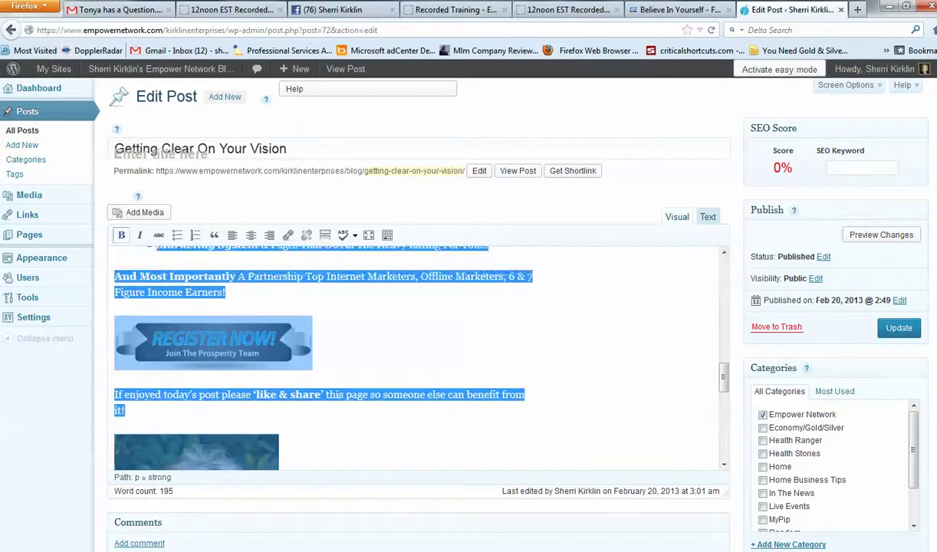
drag(308, 463, 300, 351)
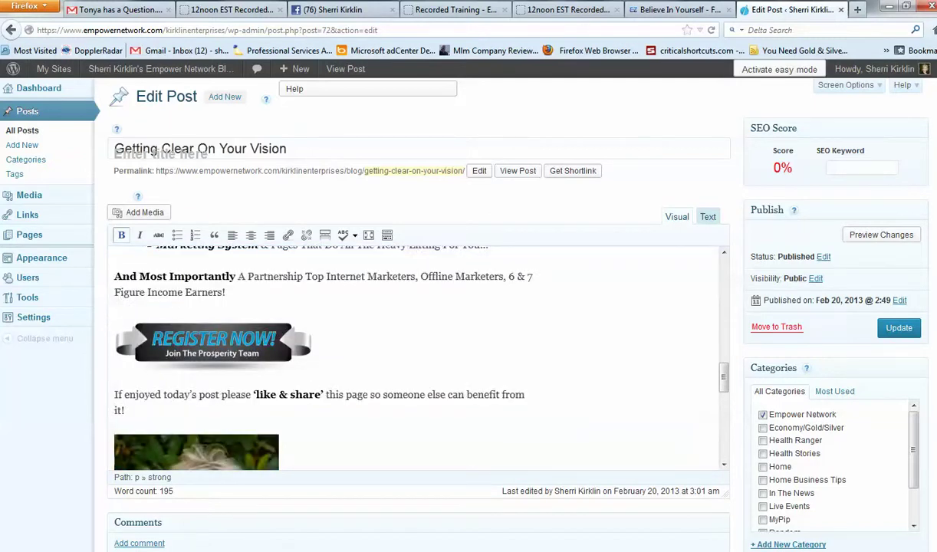
scroll(418, 357, down, 1)
scroll(418, 356, down, 1)
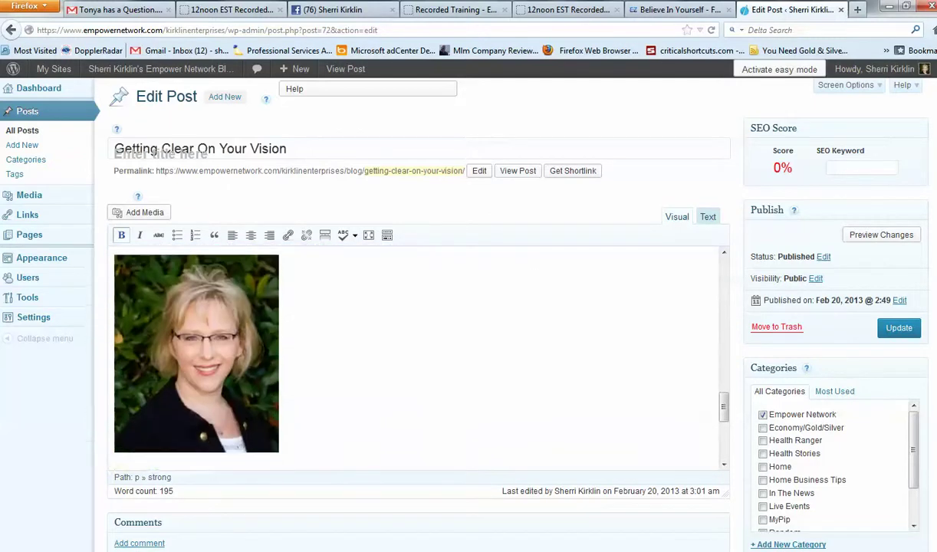
scroll(418, 357, down, 3)
scroll(418, 357, down, 1)
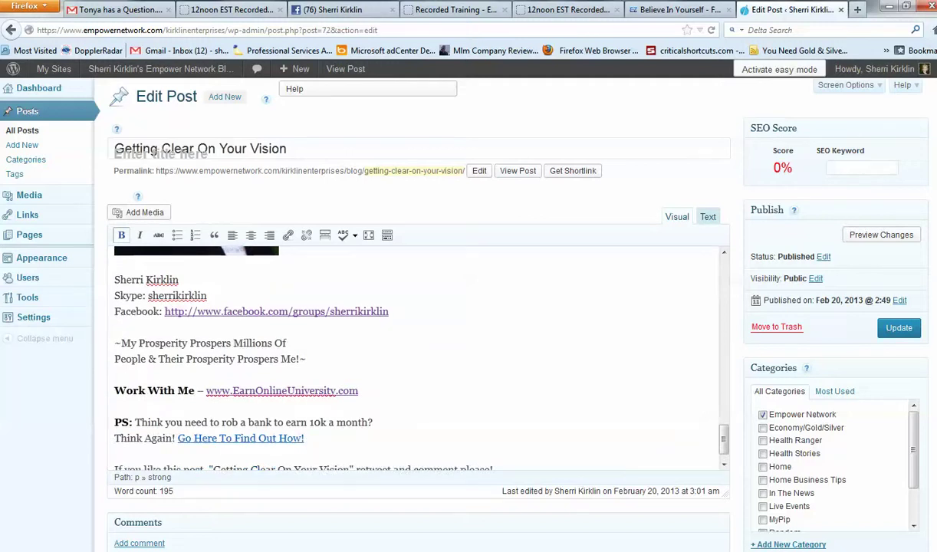
scroll(418, 357, down, 1)
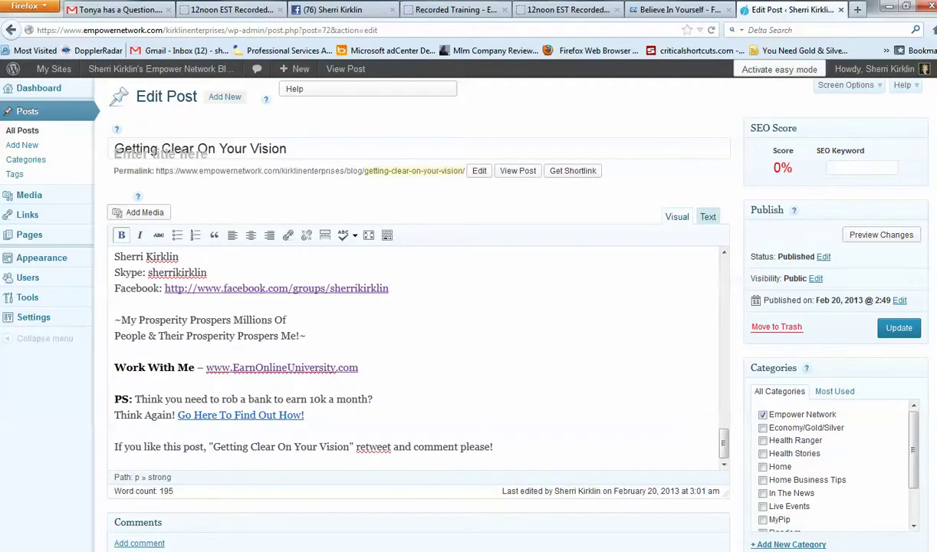
drag(471, 426, 460, 253)
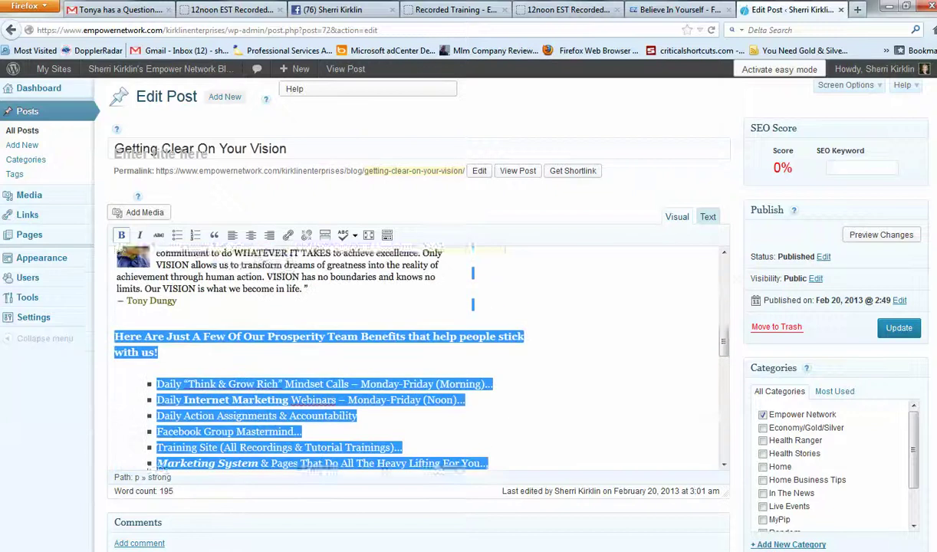
drag(460, 253, 115, 393)
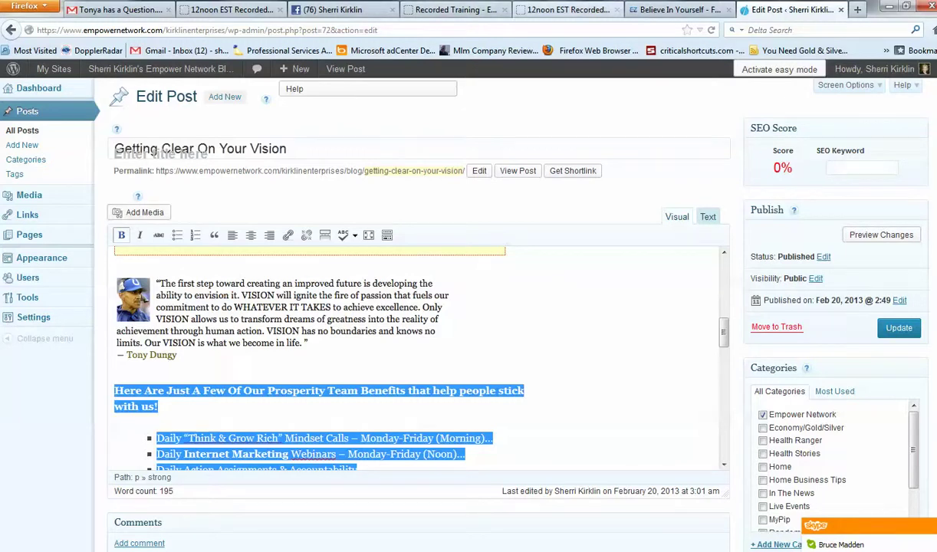
click(675, 9)
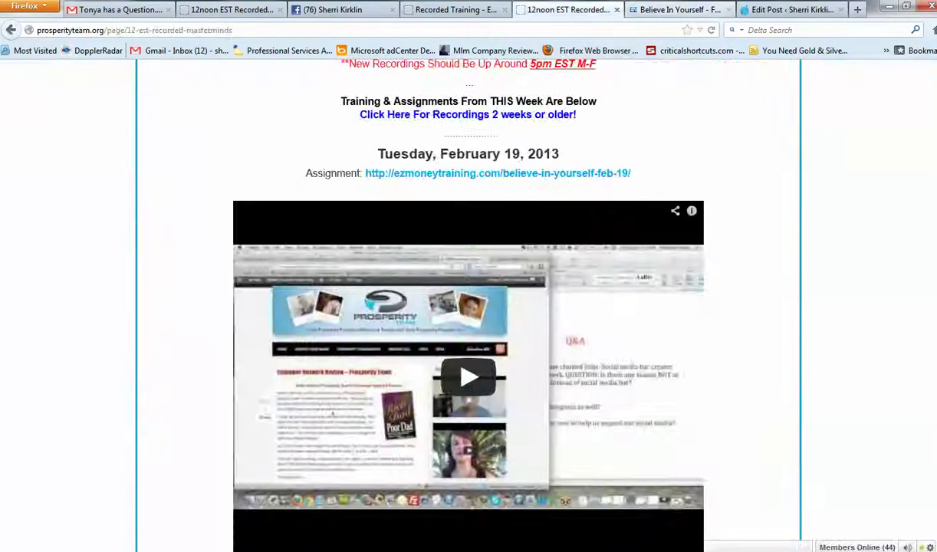
scroll(647, 367, down, 1)
scroll(646, 337, down, 10)
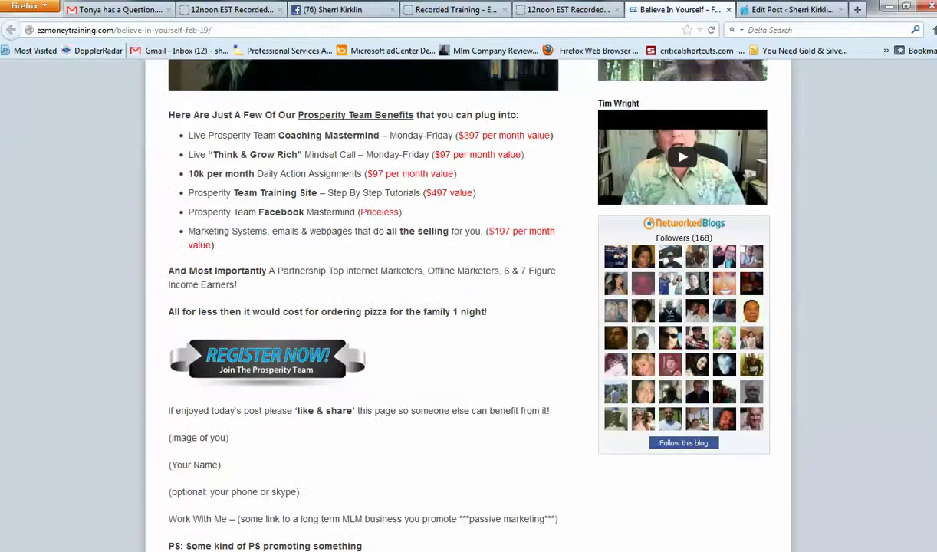
scroll(646, 79, up, 3)
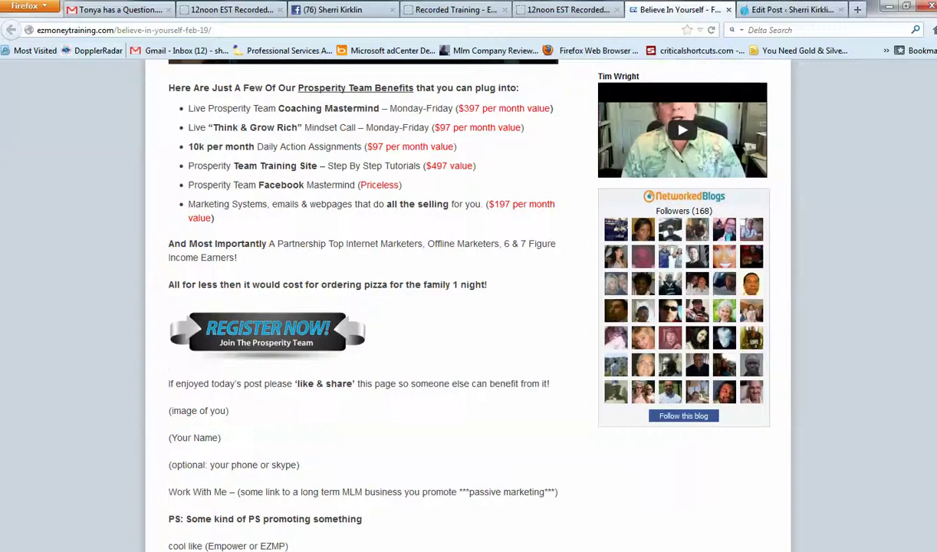
scroll(646, 79, up, 2)
drag(168, 176, 299, 548)
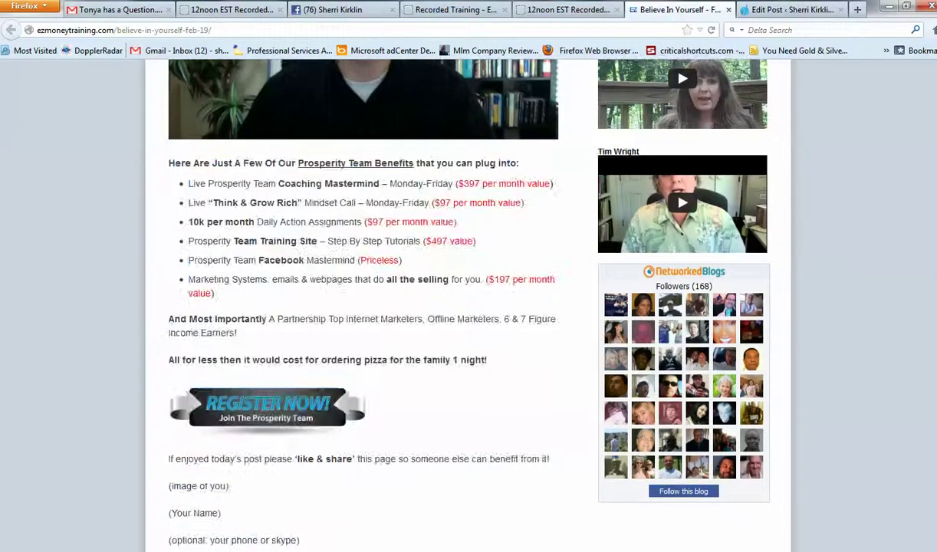
scroll(647, 79, down, 1)
drag(168, 130, 362, 491)
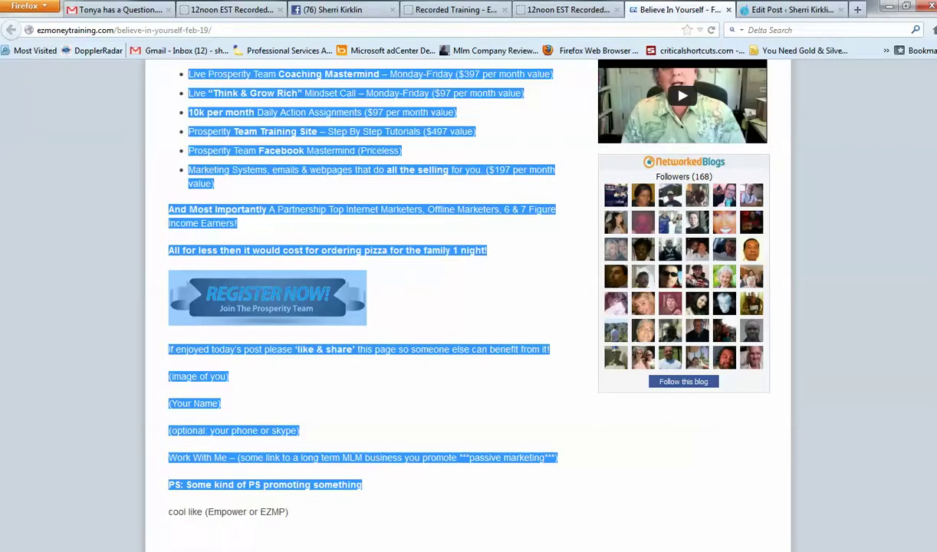
drag(169, 376, 221, 404)
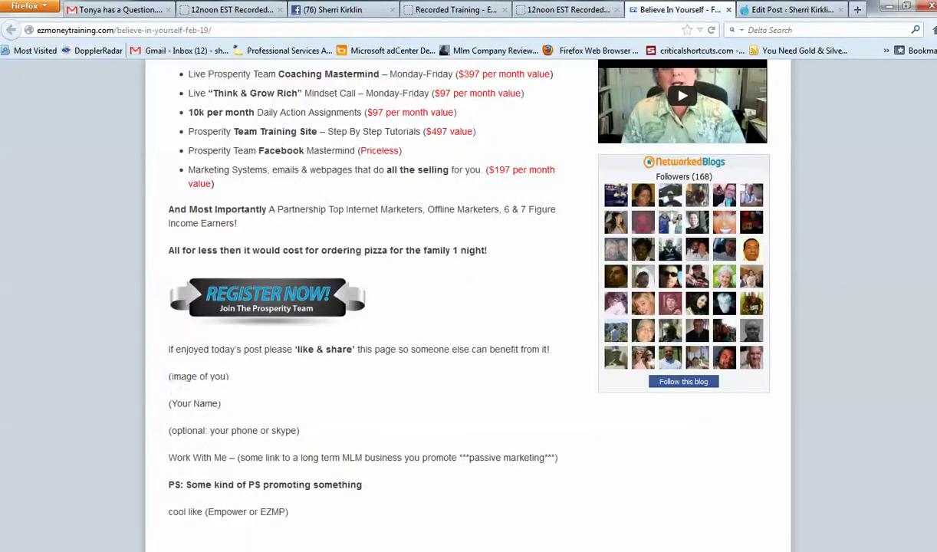
drag(168, 376, 229, 376)
drag(168, 430, 299, 430)
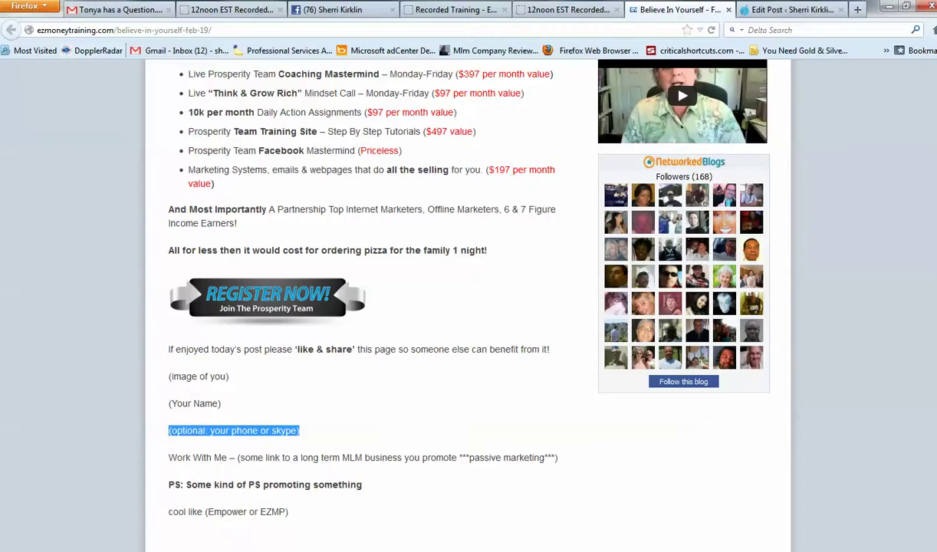
drag(558, 458, 235, 458)
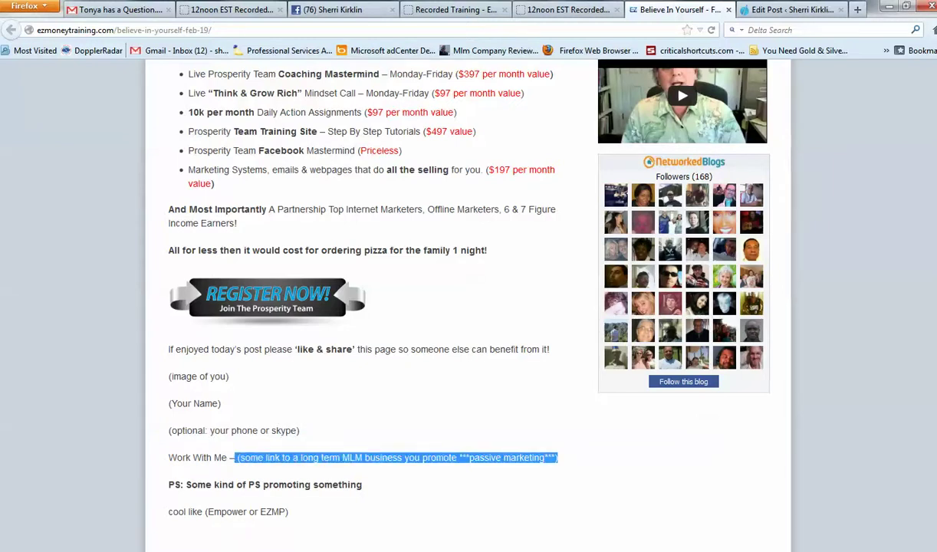
Scroll through the Getting Clear On Your Vision post in the editor and back to its top
click(790, 9)
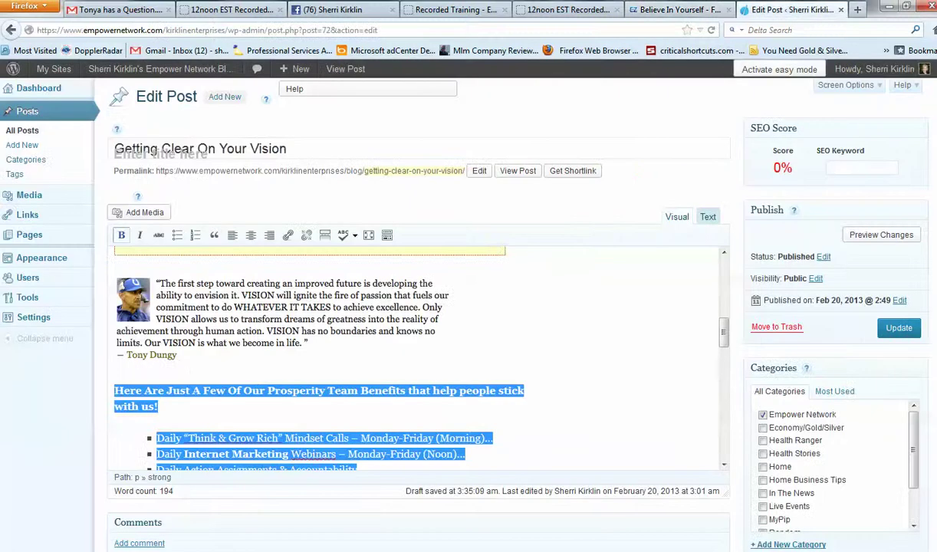
scroll(418, 356, down, 1)
scroll(418, 357, down, 3)
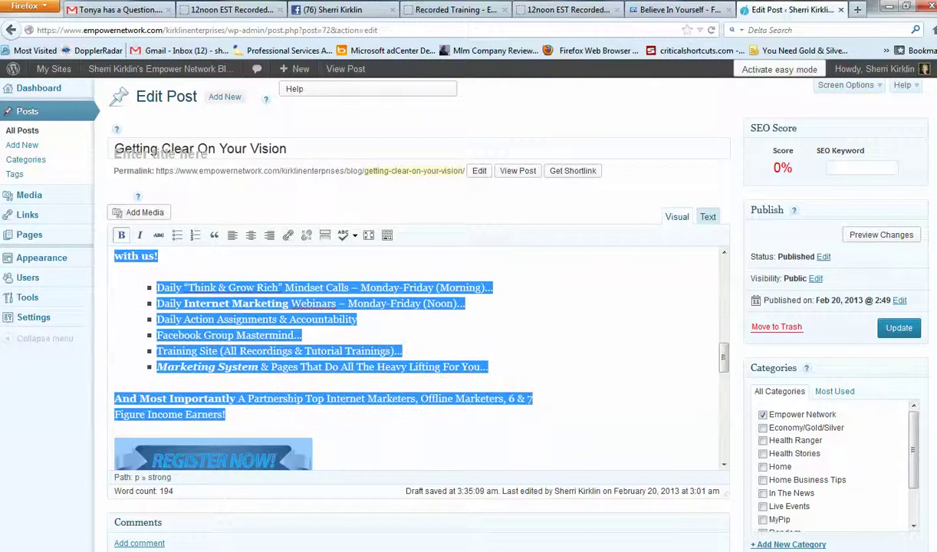
scroll(418, 357, down, 2)
scroll(418, 357, down, 2)
scroll(418, 357, down, 3)
scroll(418, 357, down, 2)
scroll(418, 356, down, 3)
scroll(418, 357, down, 1)
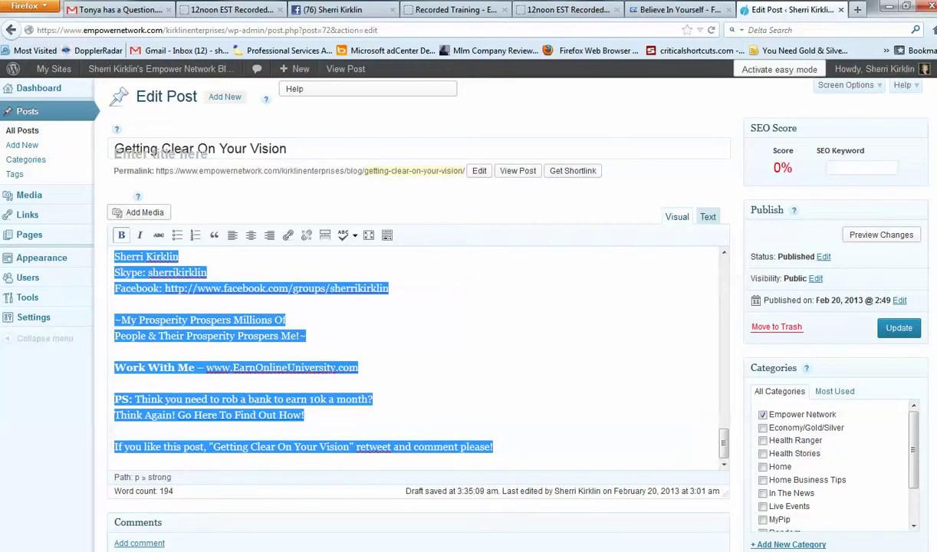
scroll(418, 357, up, 2)
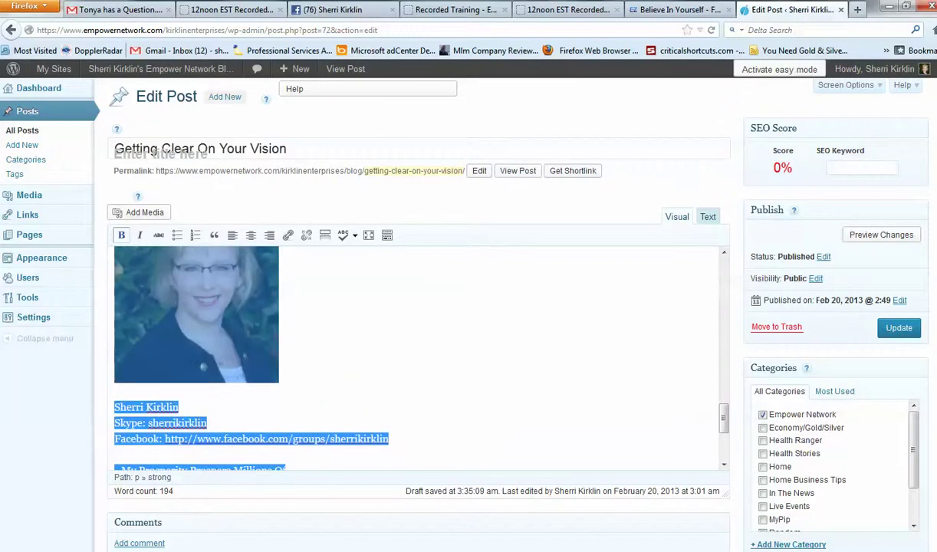
scroll(418, 357, up, 2)
scroll(418, 357, up, 2)
scroll(418, 356, up, 2)
scroll(418, 356, up, 2)
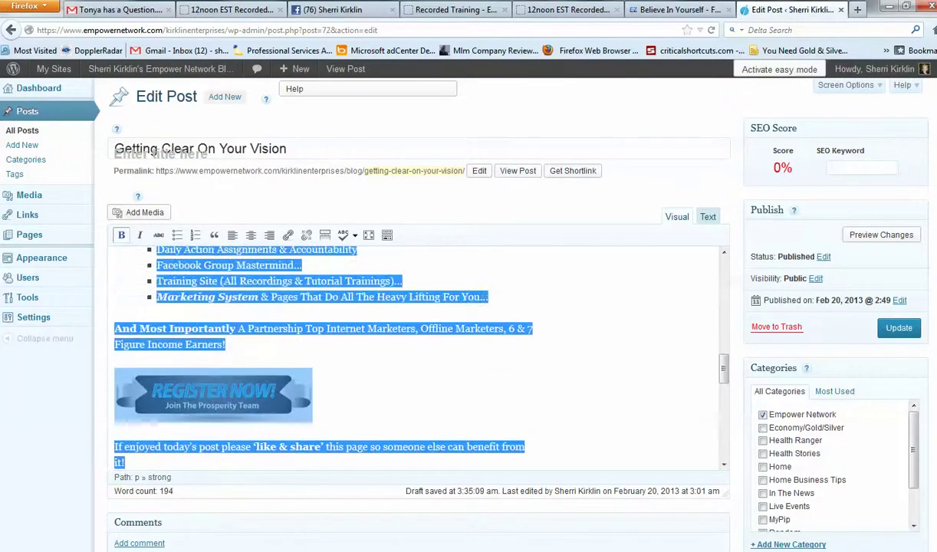
scroll(418, 357, up, 2)
scroll(418, 357, up, 3)
scroll(419, 356, down, 2)
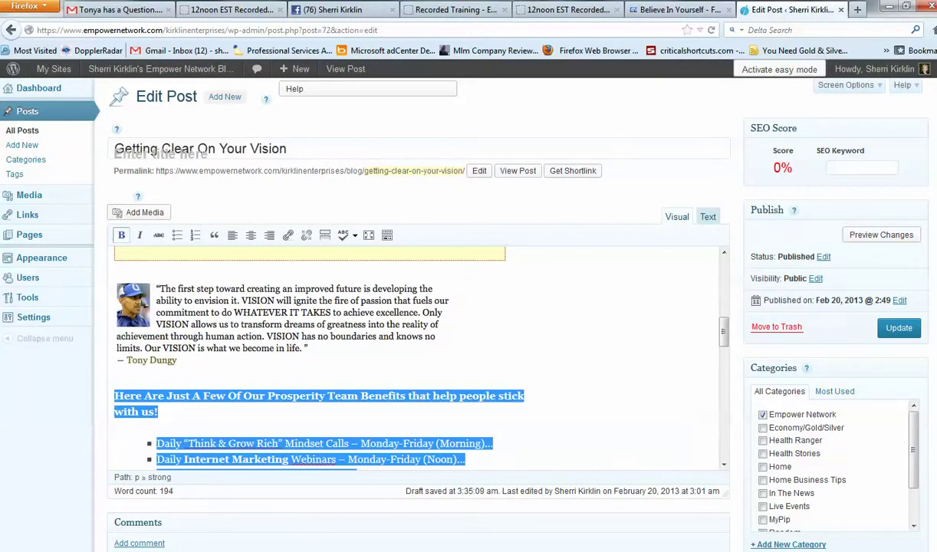
scroll(310, 355, up, 1)
scroll(310, 356, up, 2)
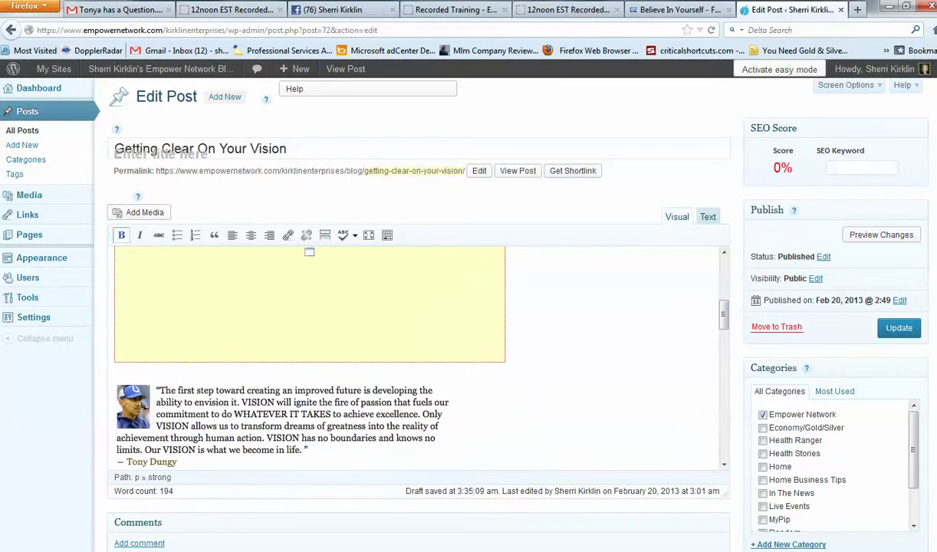
scroll(310, 356, up, 2)
scroll(310, 355, up, 3)
scroll(310, 356, up, 1)
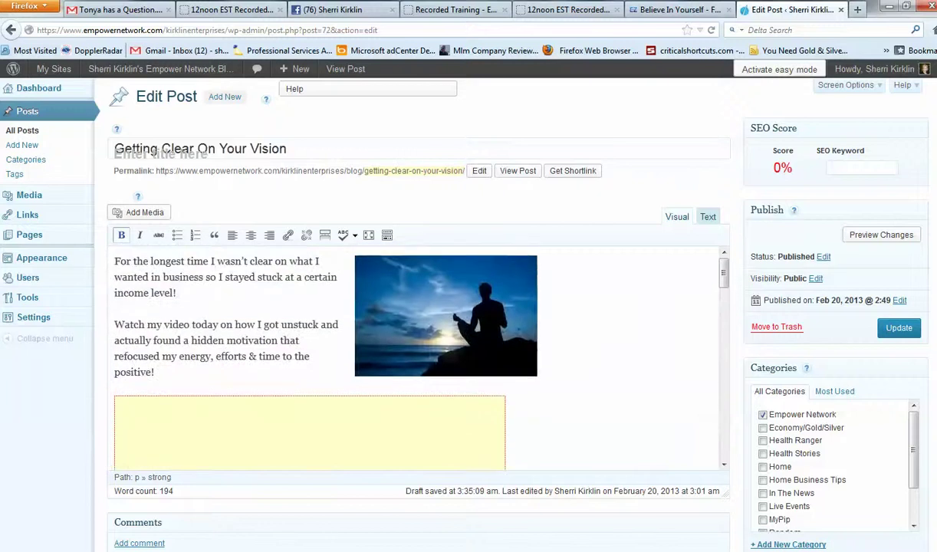
Highlight the post's two opening paragraphs, then scroll down to the photo-and-name sign-off
drag(114, 262, 155, 373)
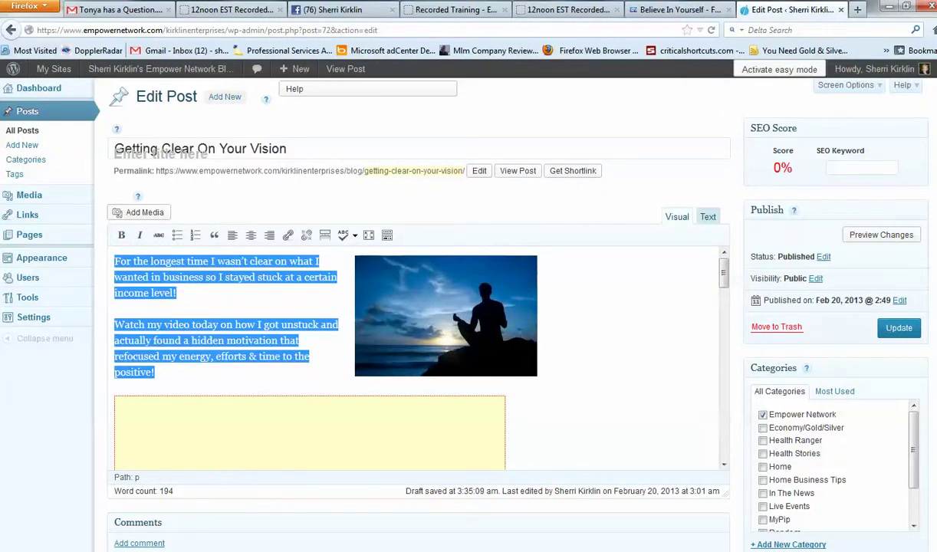
scroll(418, 357, down, 3)
scroll(418, 357, down, 2)
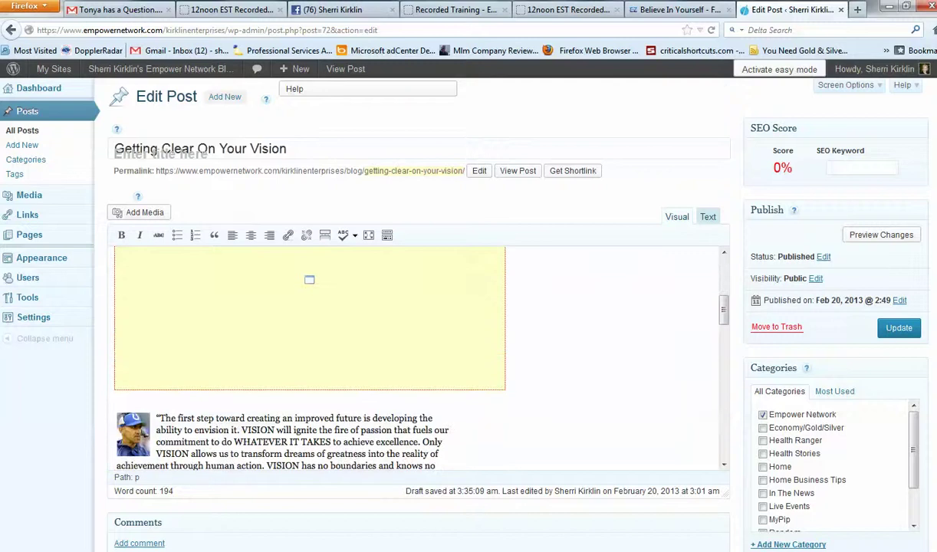
scroll(418, 357, down, 3)
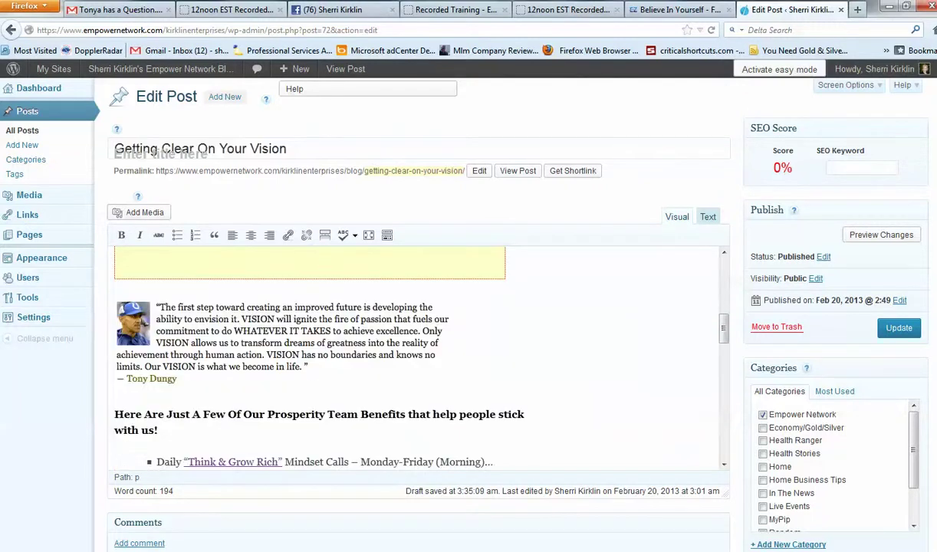
scroll(418, 356, down, 5)
scroll(418, 356, down, 2)
scroll(418, 357, down, 2)
scroll(418, 357, down, 3)
scroll(418, 357, down, 1)
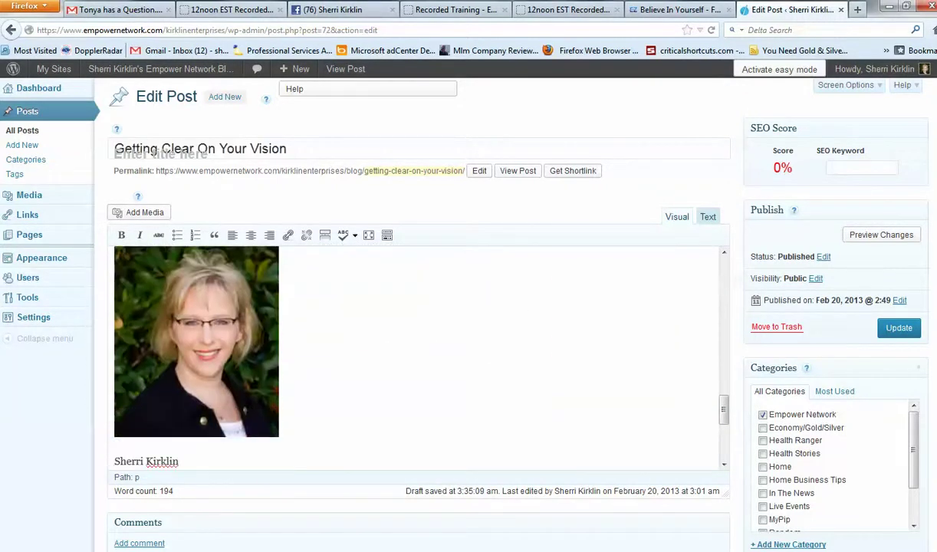
scroll(836, 460, down, 2)
scroll(836, 460, down, 2)
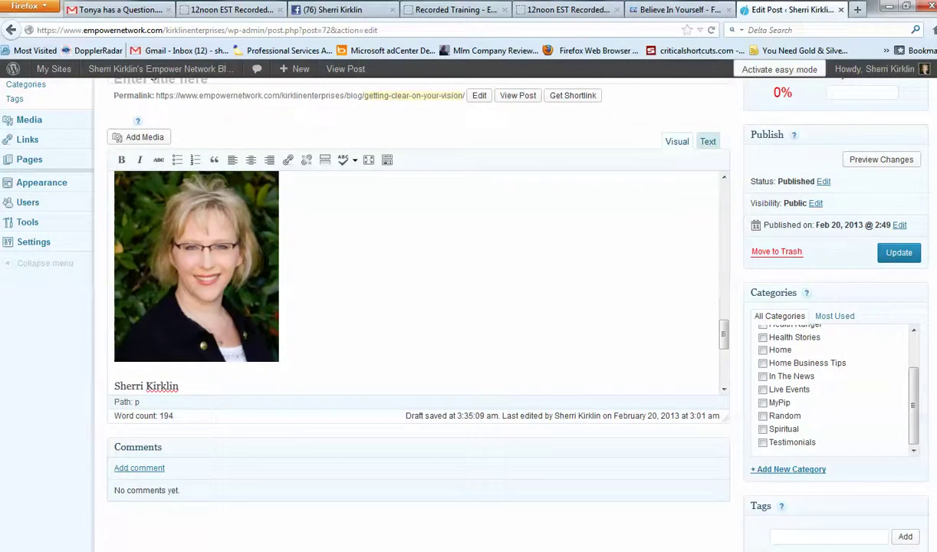
scroll(837, 460, down, 1)
scroll(836, 460, down, 1)
scroll(836, 460, down, 2)
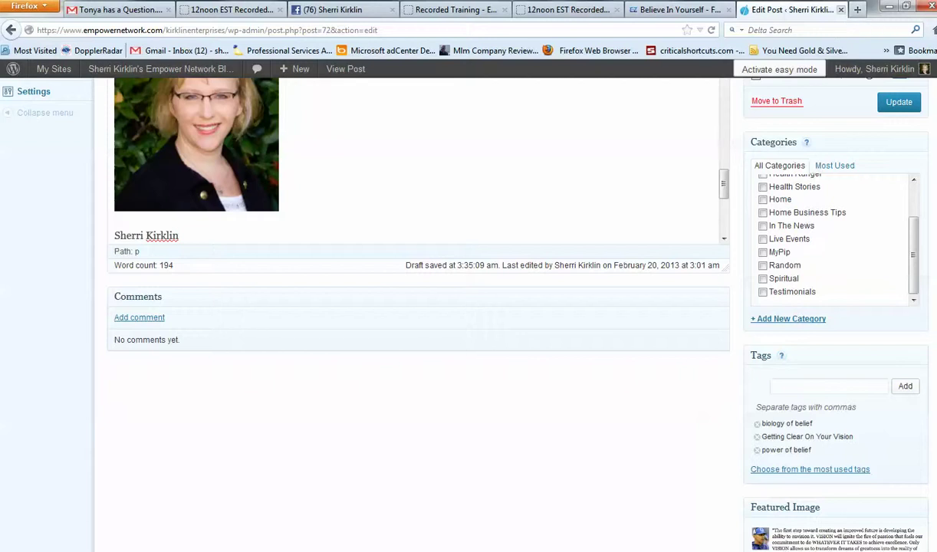
Close the Edit Post tab and switch to the 12noon EST Recorded Masterminds tab
click(841, 9)
scroll(647, 253, up, 5)
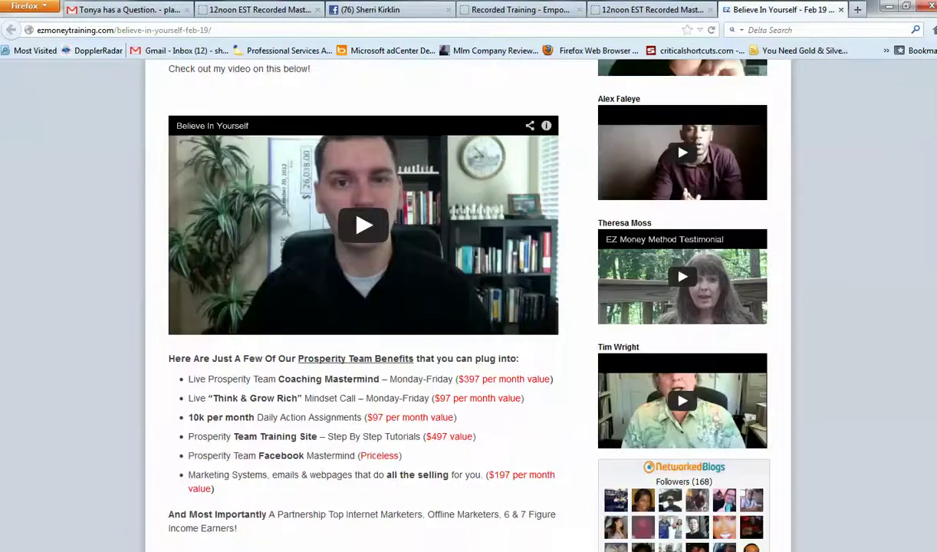
scroll(647, 253, up, 5)
scroll(646, 372, up, 4)
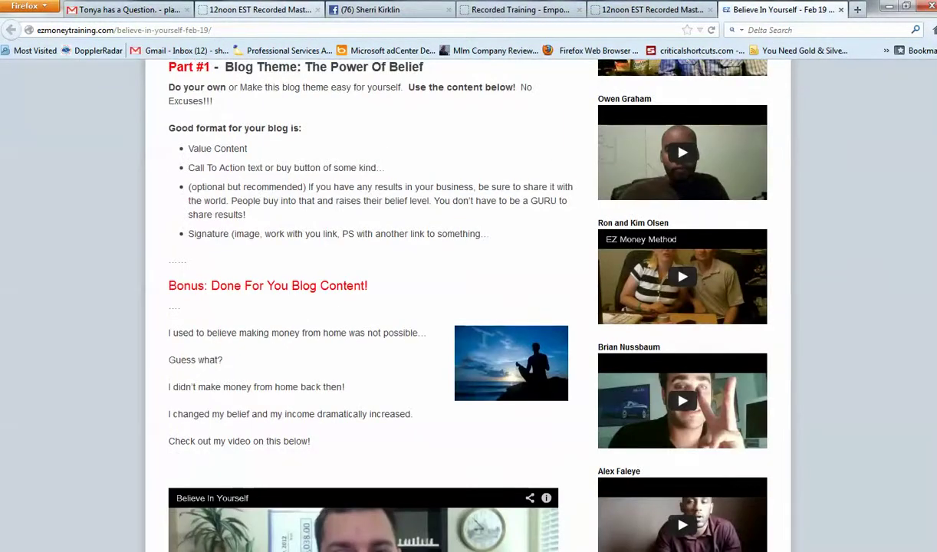
click(254, 9)
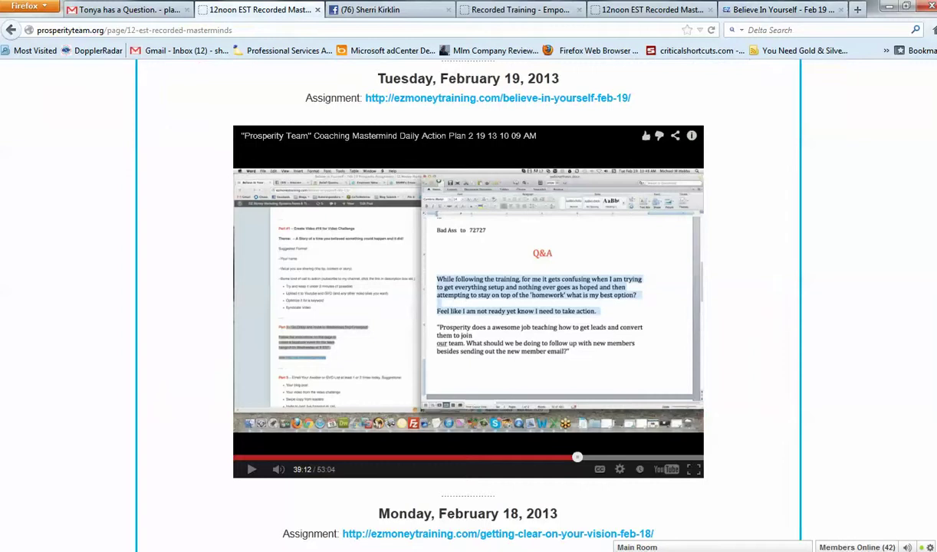
click(514, 9)
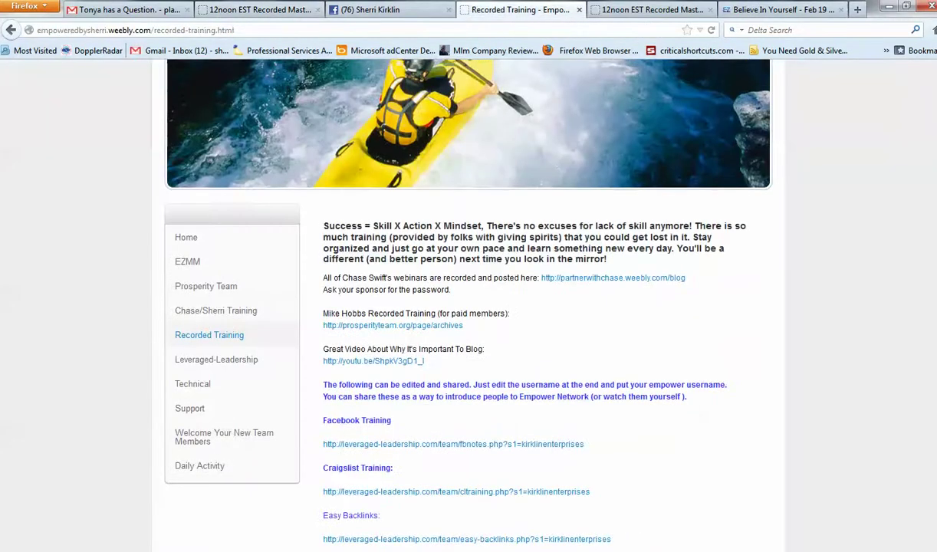
scroll(468, 307, up, 3)
click(135, 30)
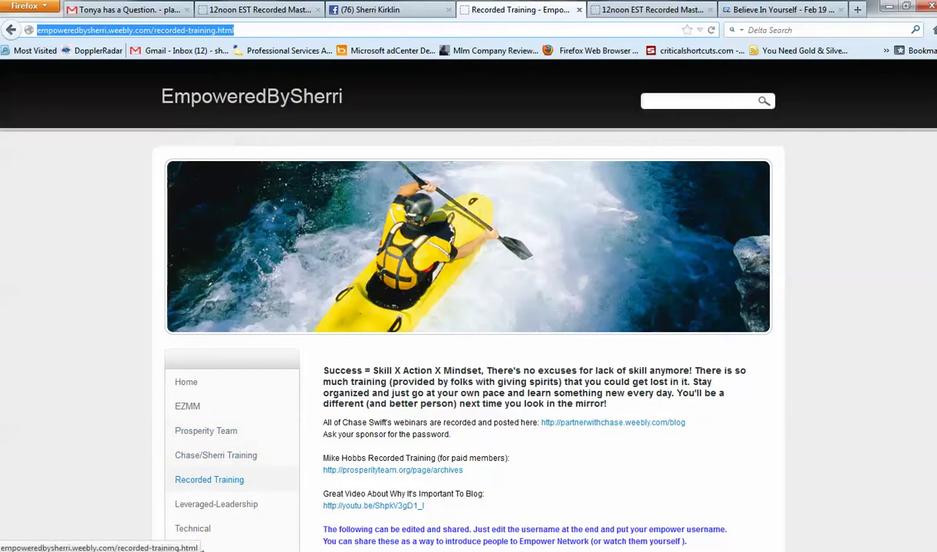
mouse_move(509, 458)
mouse_down()
mouse_move(362, 458)
mouse_move(310, 361)
mouse_up()
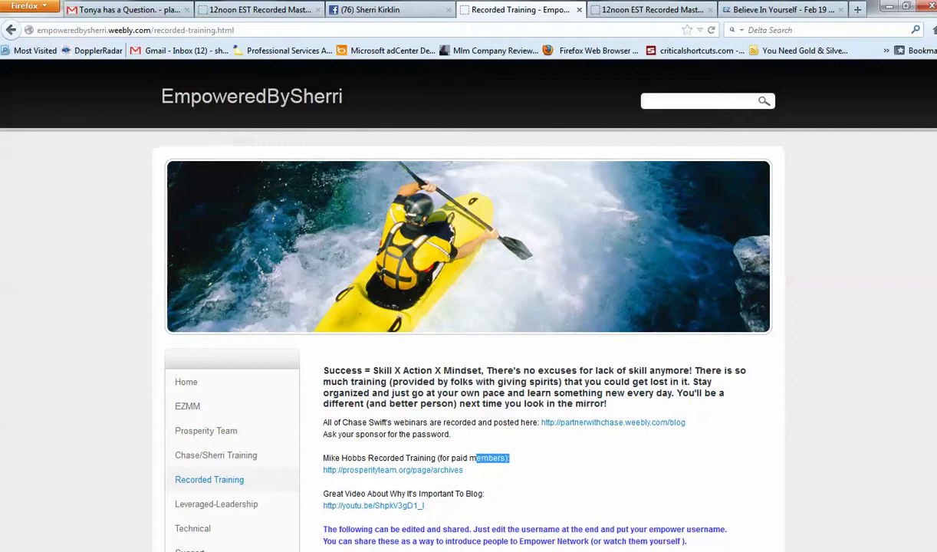
drag(311, 360, 322, 458)
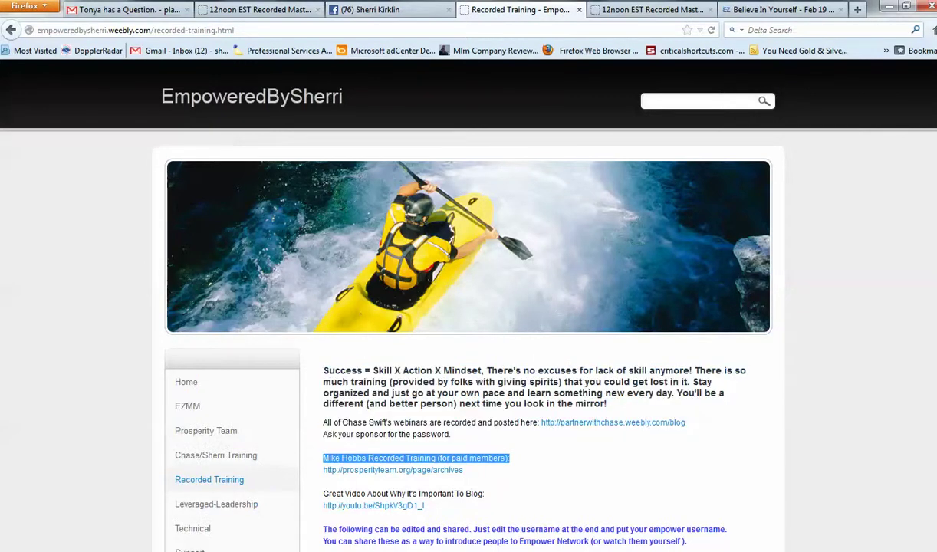
click(328, 457)
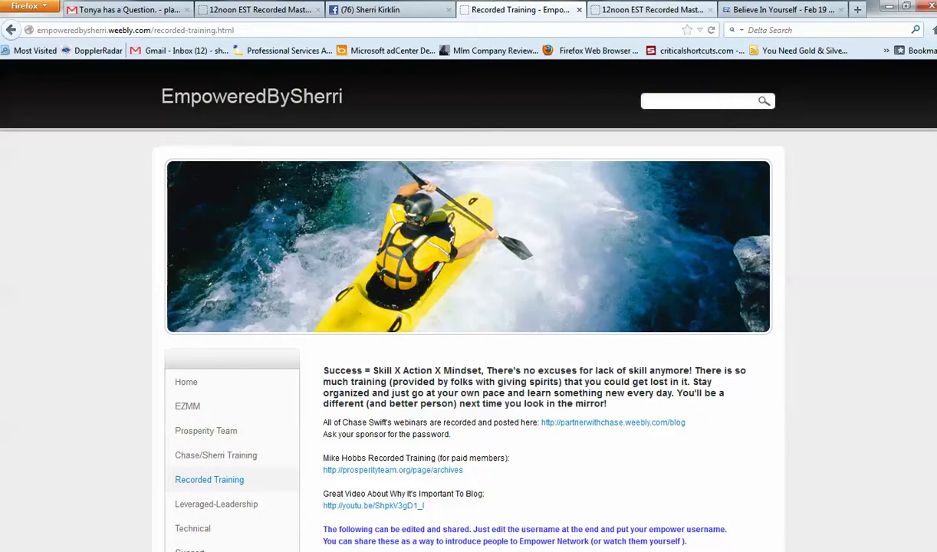
key(ctrl+Tab)
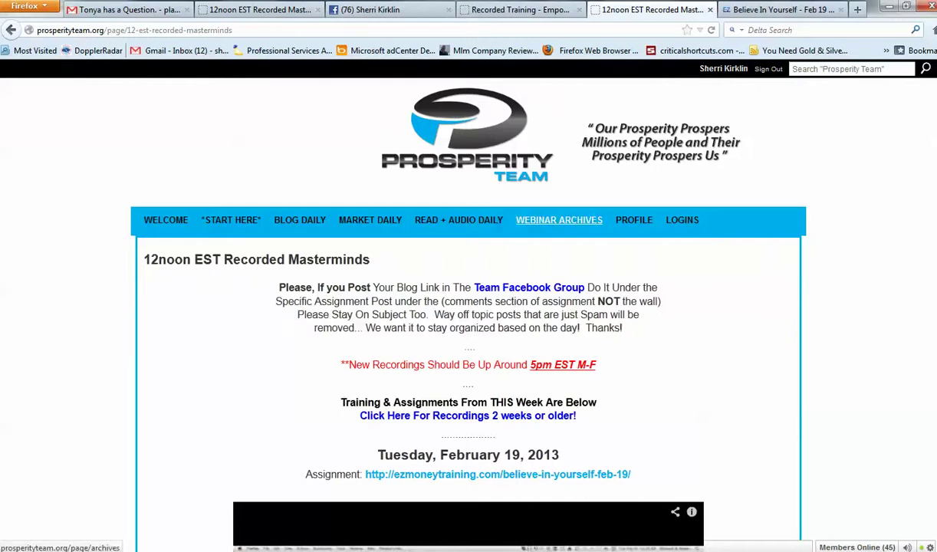
scroll(468, 307, down, 5)
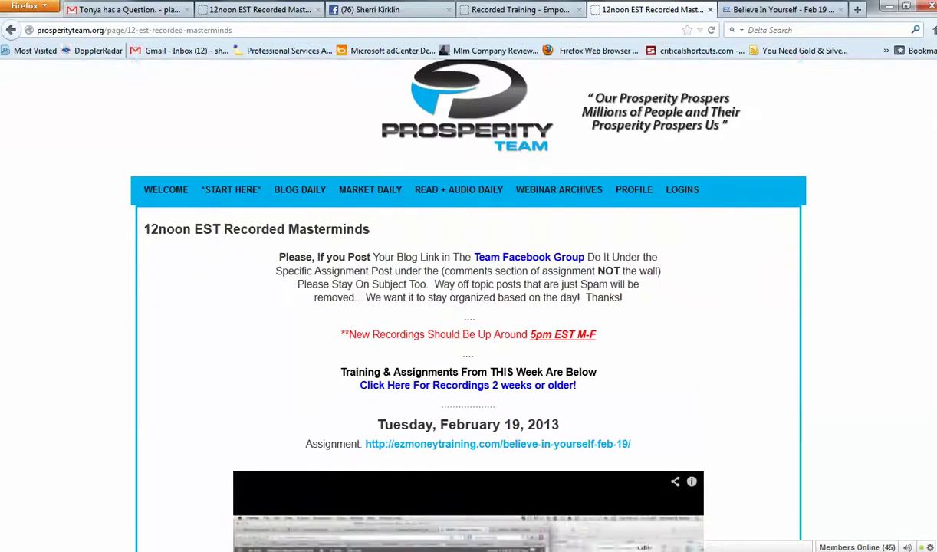
drag(376, 222, 630, 250)
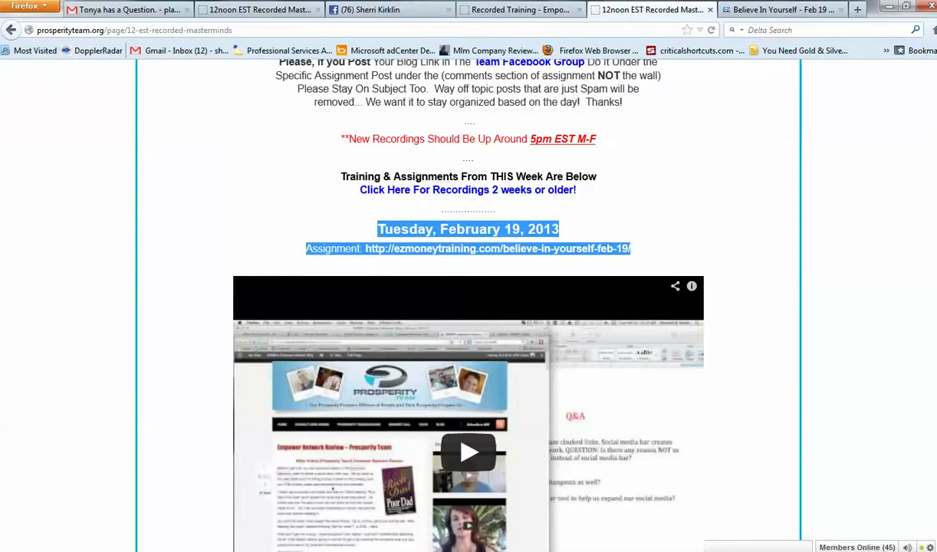
scroll(468, 307, down, 3)
scroll(468, 307, down, 3)
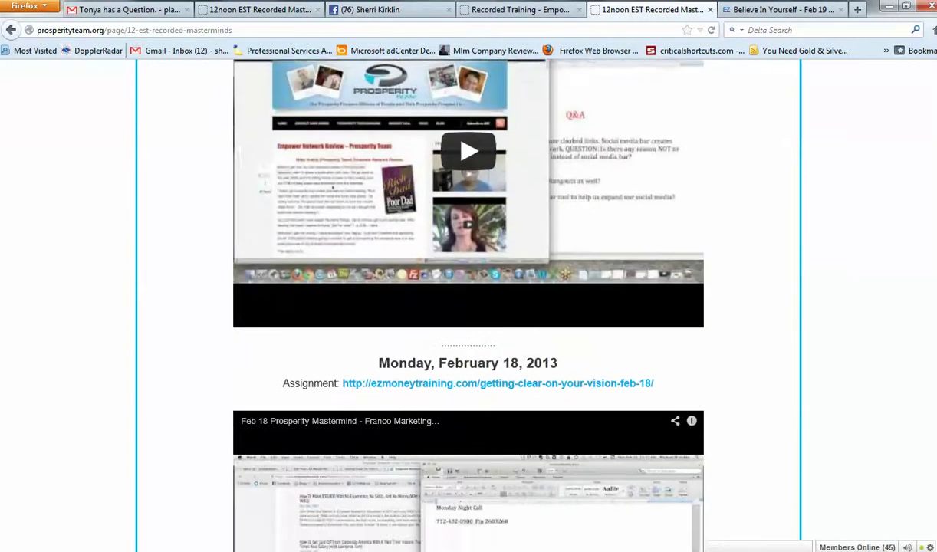
scroll(468, 307, down, 2)
scroll(468, 307, down, 1)
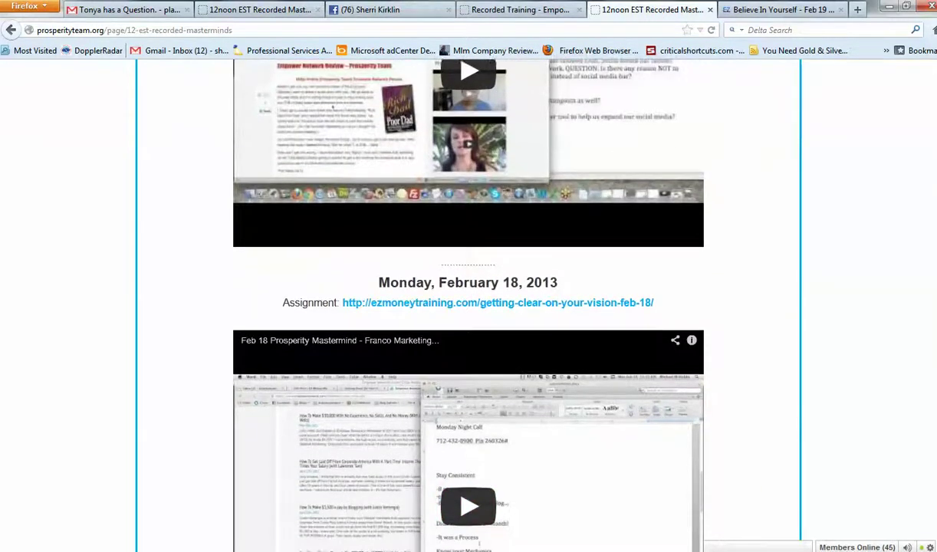
scroll(468, 306, down, 3)
scroll(468, 307, down, 2)
scroll(468, 306, down, 2)
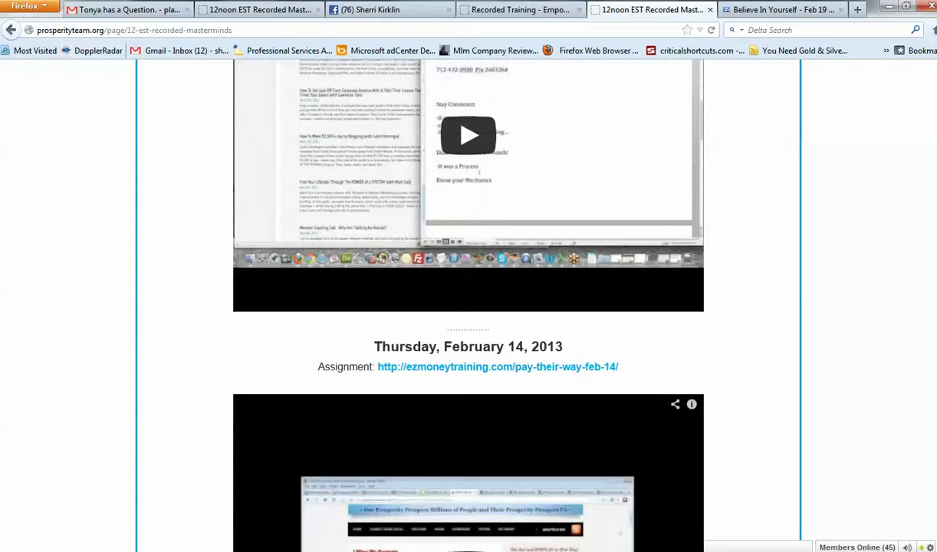